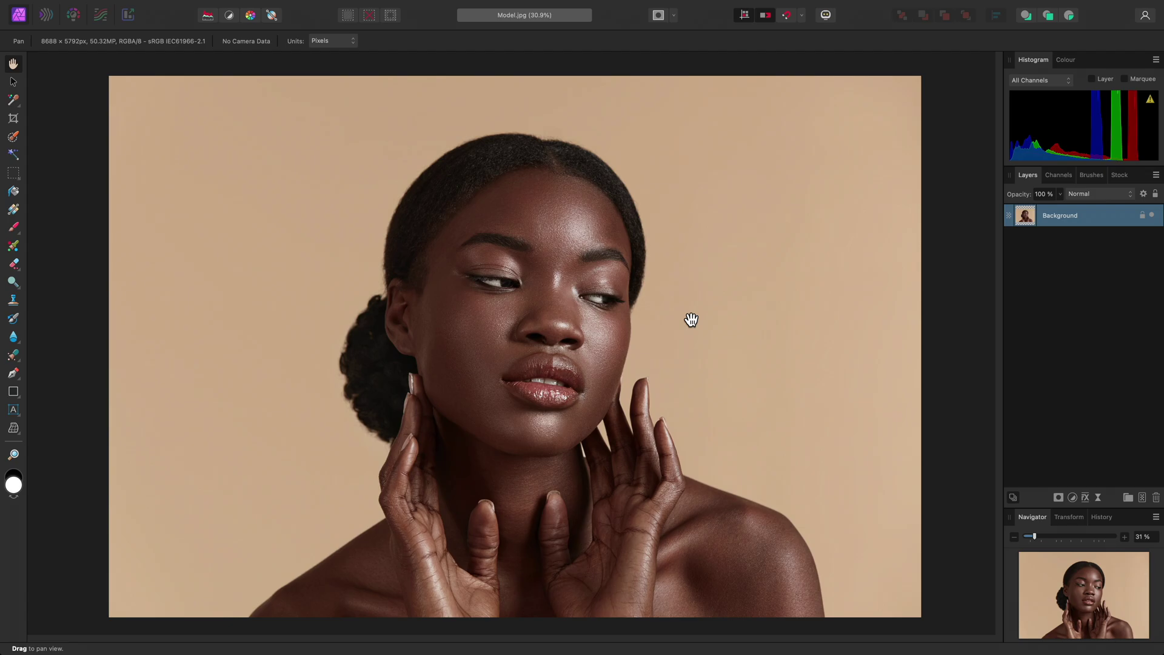
Select the woman, including hair, hands and shoulders, with an enlarged Selection Brush.
{"action": "left_click", "coordinate": [15, 139]}
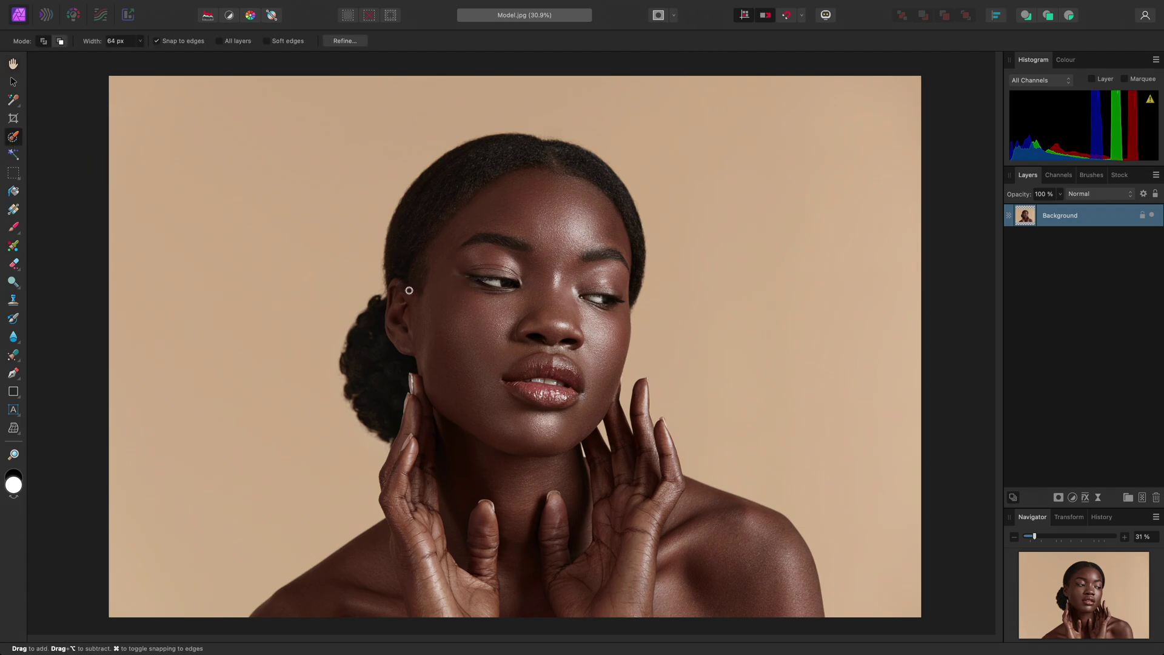
{"action": "key", "text": "bracketright"}
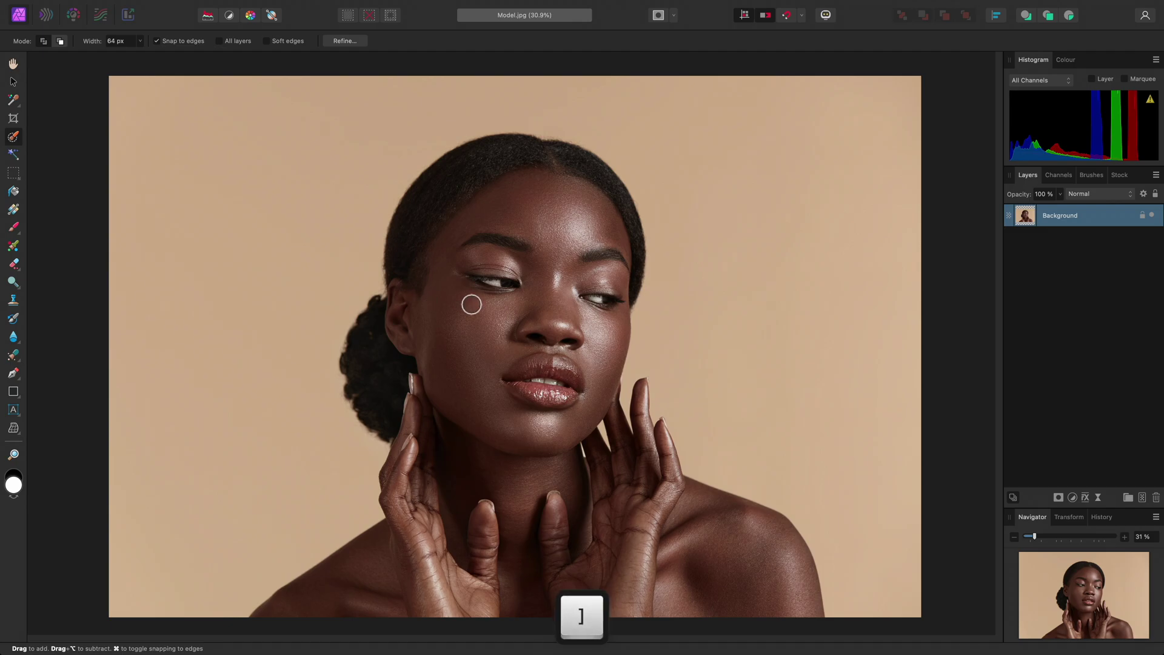
{"action": "key", "text": "bracketright"}
{"action": "key", "text": "bracketright"}
{"action": "key", "text": "bracketright"}
{"action": "key", "text": "bracketright"}
{"action": "key", "text": "bracketright"}
{"action": "key", "text": "bracketright"}
{"action": "key", "text": "bracketright"}
{"action": "key", "text": "bracketright"}
{"action": "key", "text": "bracketright"}
{"action": "key", "text": "bracketright"}
{"action": "key", "text": "bracketright"}
{"action": "key", "text": "bracketright"}
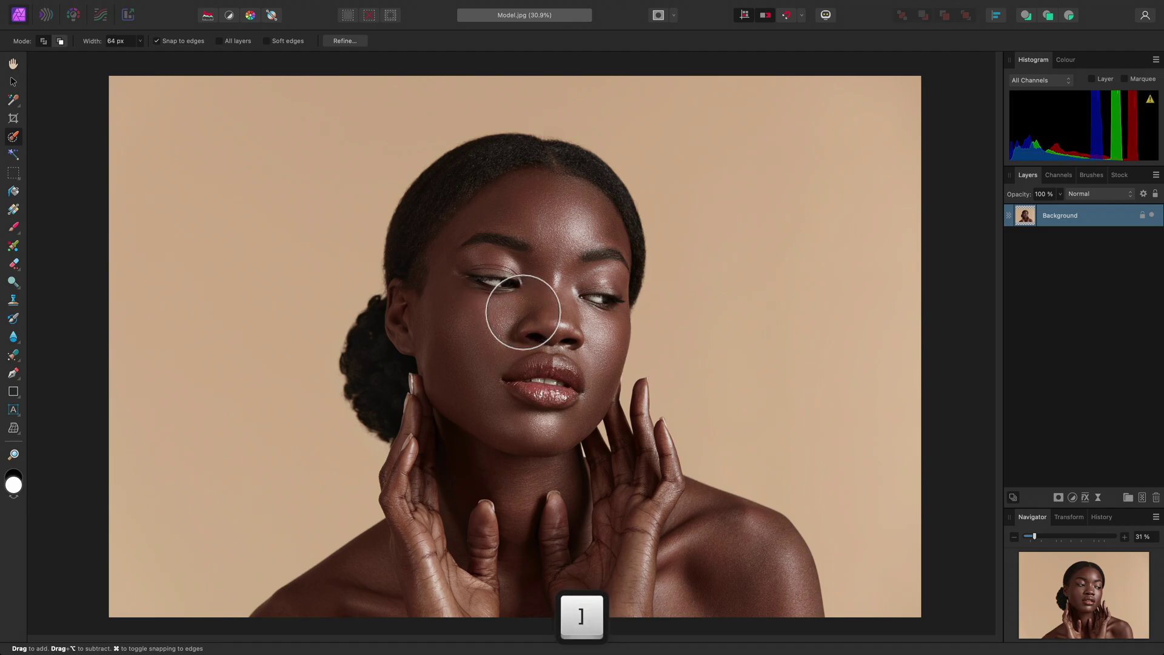
{"action": "mouse_move", "coordinate": [523, 273]}
{"action": "left_mouse_down"}
{"action": "mouse_move", "coordinate": [544, 354]}
{"action": "mouse_move", "coordinate": [539, 280]}
{"action": "mouse_move", "coordinate": [524, 354]}
{"action": "mouse_move", "coordinate": [534, 362]}
{"action": "mouse_move", "coordinate": [488, 358]}
{"action": "mouse_move", "coordinate": [435, 389]}
{"action": "mouse_move", "coordinate": [420, 373]}
{"action": "mouse_move", "coordinate": [481, 387]}
{"action": "mouse_move", "coordinate": [542, 493]}
{"action": "mouse_move", "coordinate": [659, 576]}
{"action": "mouse_move", "coordinate": [720, 592]}
{"action": "mouse_move", "coordinate": [505, 571]}
{"action": "mouse_move", "coordinate": [393, 607]}
{"action": "left_mouse_up"}
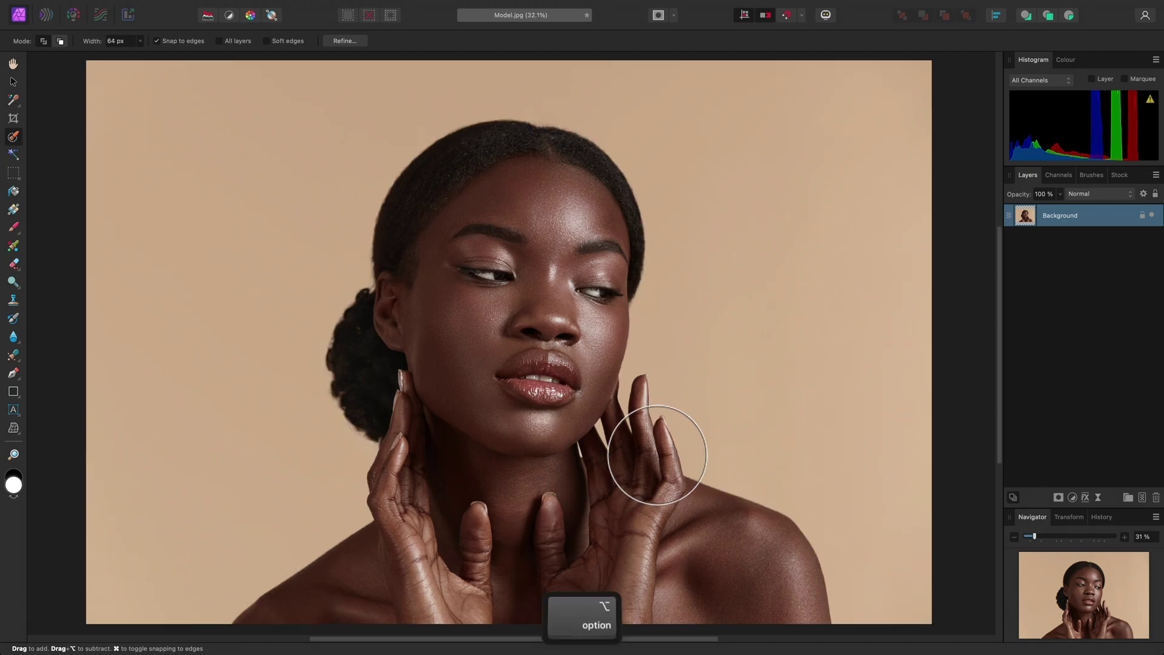
Add the missed nail and outer edge of the little finger beside her jaw to the selection, using a much smaller selection brush.
{"action": "scroll", "coordinate": [650, 442], "scroll_direction": "up", "scroll_amount": 5}
{"action": "scroll", "coordinate": [697, 424], "scroll_direction": "up", "scroll_amount": 3}
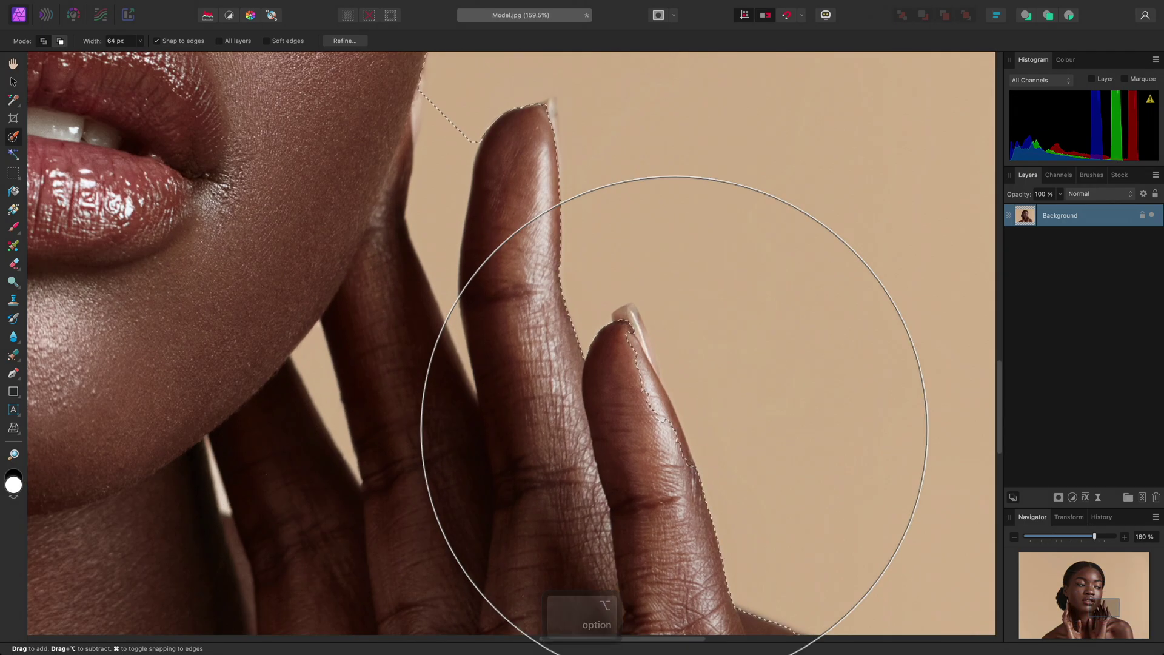
{"action": "key", "text": "bracketleft"}
{"action": "key", "text": "bracketleft"}
{"action": "key", "text": "bracketleft"}
{"action": "key", "text": "bracketleft"}
{"action": "key", "text": "bracketleft"}
{"action": "key", "text": "bracketleft"}
{"action": "key", "text": "bracketleft"}
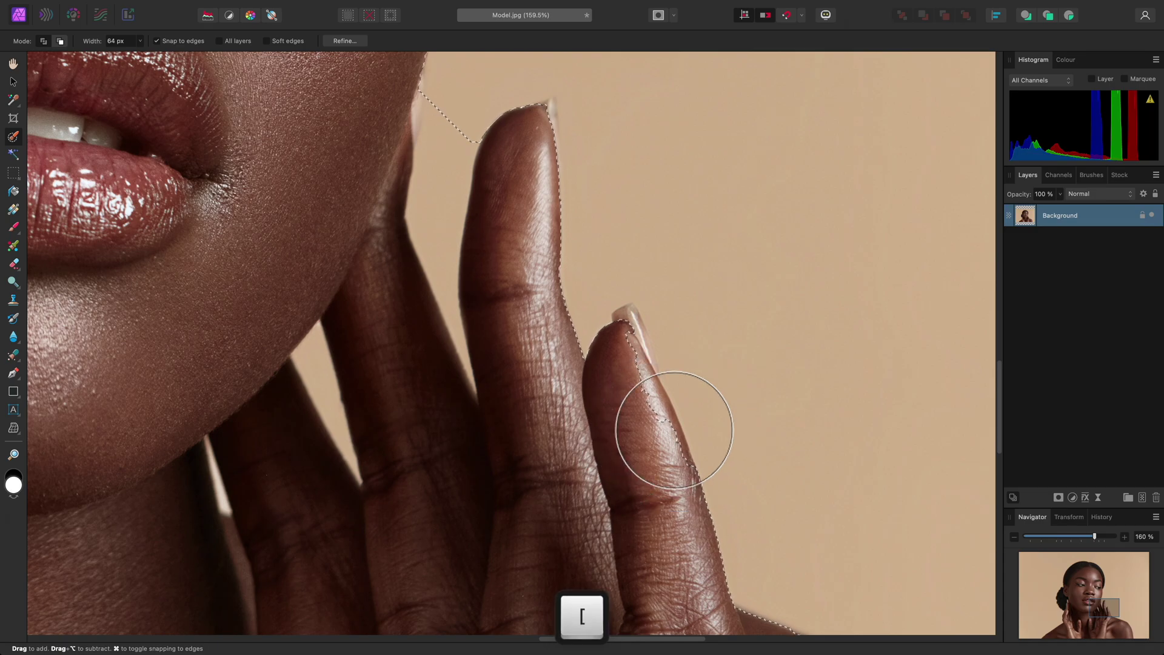
{"action": "key", "text": "bracketleft"}
{"action": "key", "text": "bracketleft"}
{"action": "key", "text": "bracketleft"}
{"action": "left_click_drag", "start_coordinate": [641, 382], "coordinate": [640, 360]}
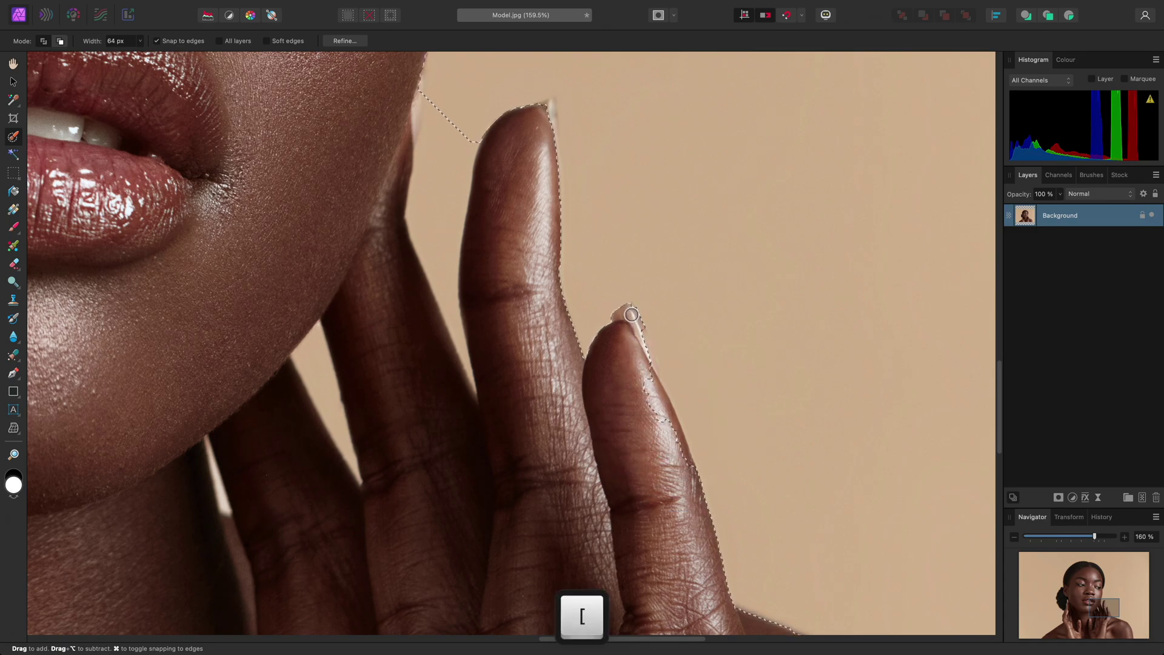
{"action": "left_click_drag", "start_coordinate": [633, 331], "coordinate": [659, 417]}
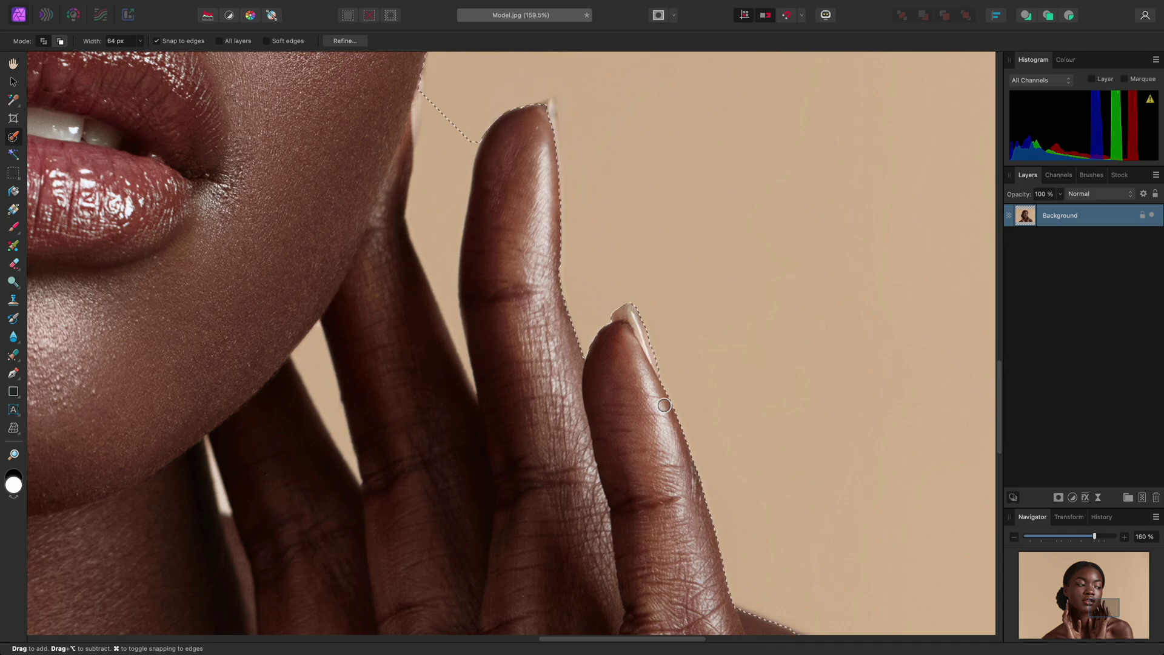
Refine the selection with a 133 px Matte brush along the hair edge by the ear and the background gaps between face and fingers.
{"action": "key", "text": "super+0"}
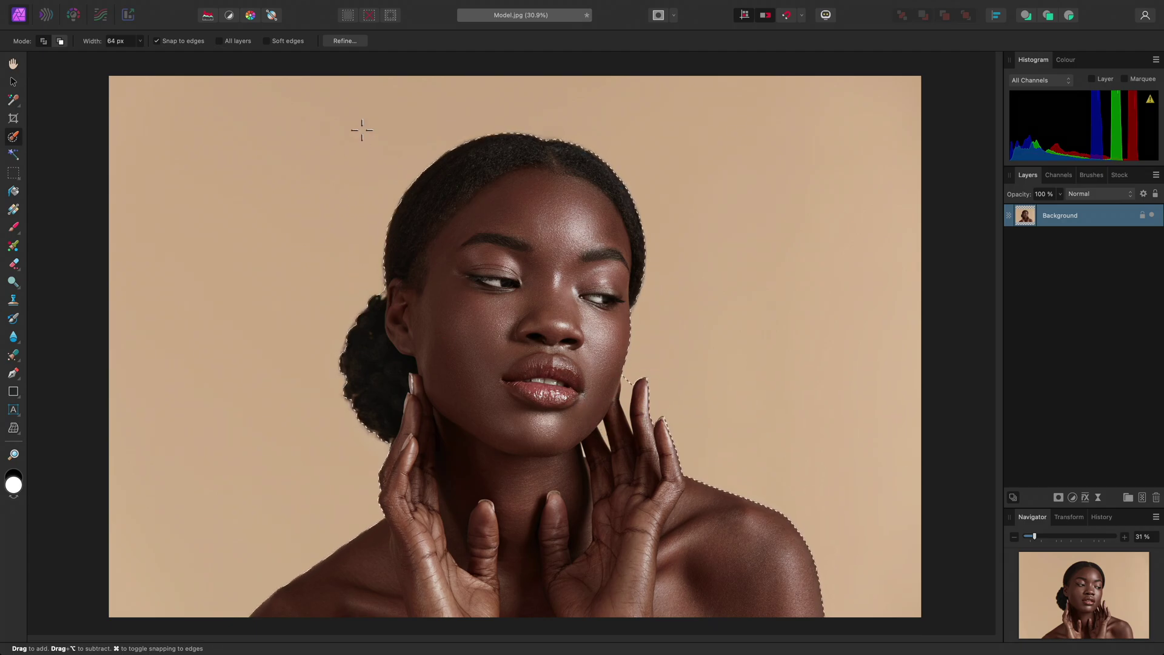
{"action": "left_click", "coordinate": [359, 42]}
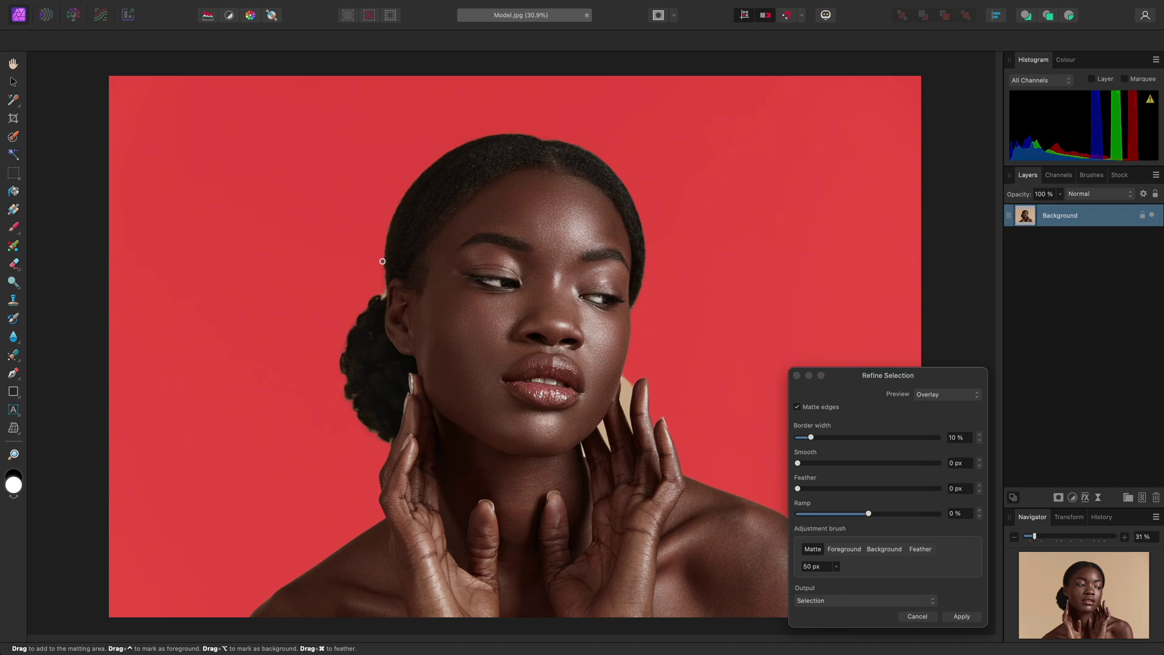
{"action": "key", "text": "bracketright"}
{"action": "key", "text": "bracketright"}
{"action": "key", "text": "bracketright"}
{"action": "key", "text": "bracketright"}
{"action": "left_click_drag", "start_coordinate": [386, 277], "coordinate": [383, 293]}
{"action": "left_click_drag", "start_coordinate": [629, 422], "coordinate": [625, 381]}
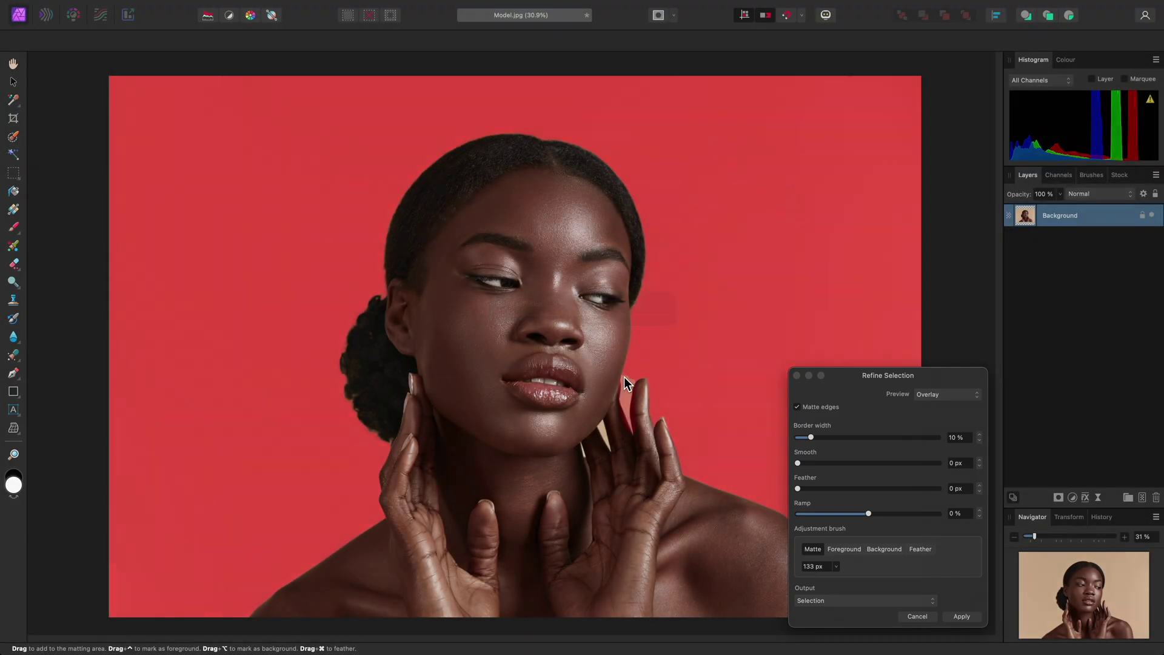
{"action": "left_click_drag", "start_coordinate": [597, 417], "coordinate": [607, 442]}
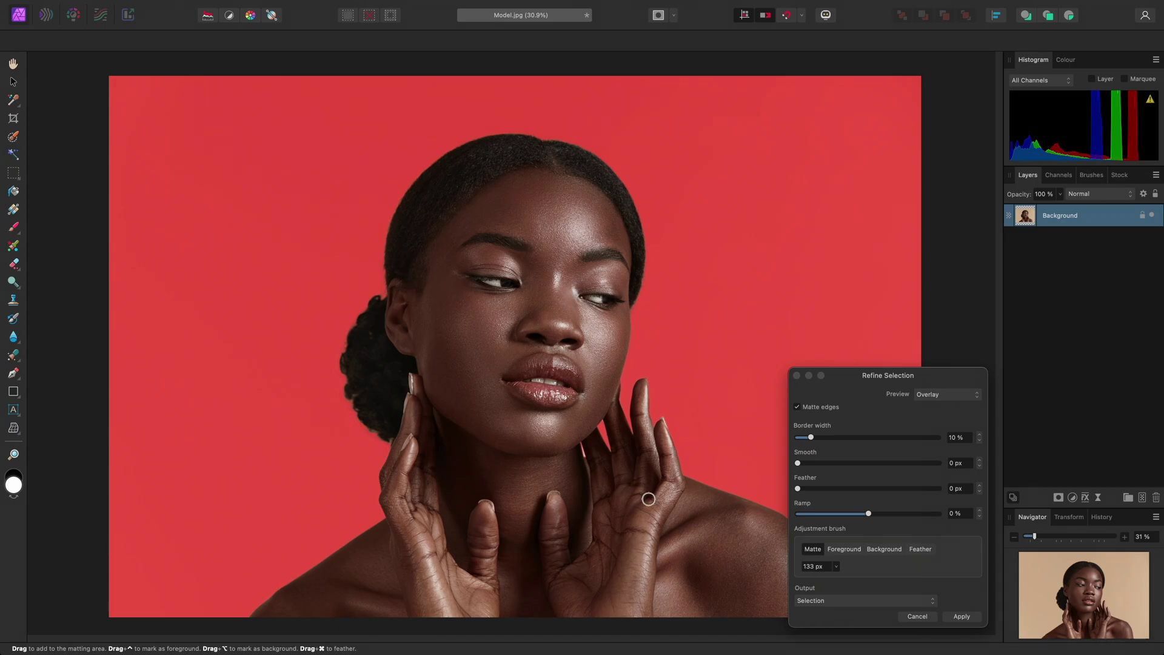
Output the refined selection as a new layer and apply it.
{"action": "left_click", "coordinate": [850, 600]}
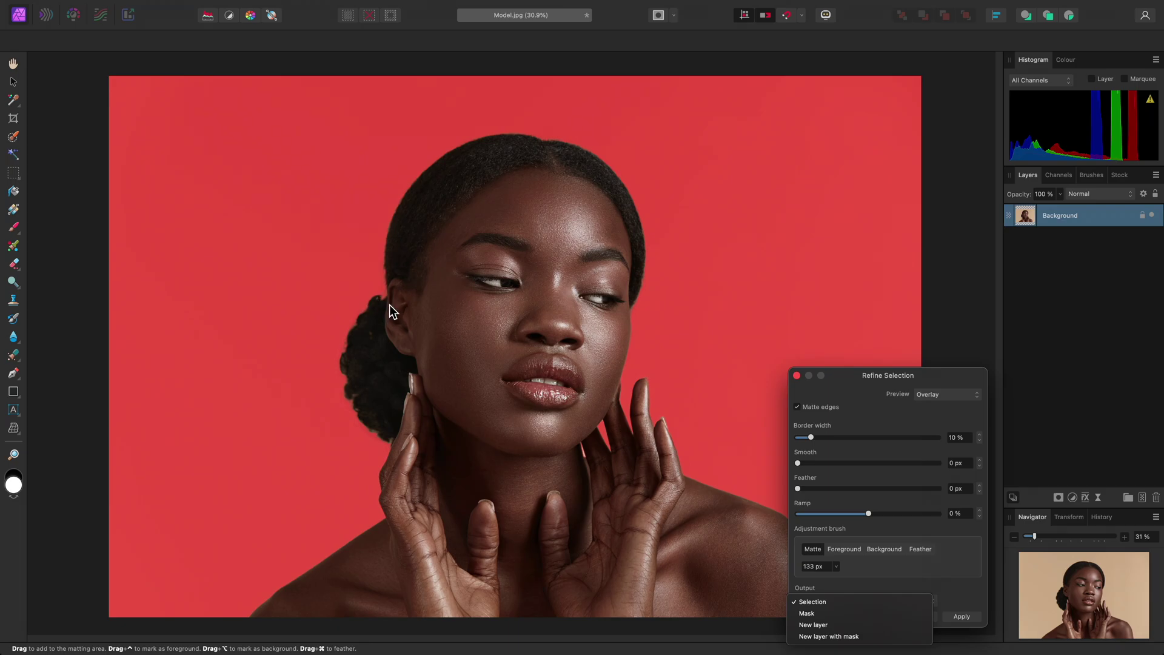
{"action": "left_click", "coordinate": [837, 625]}
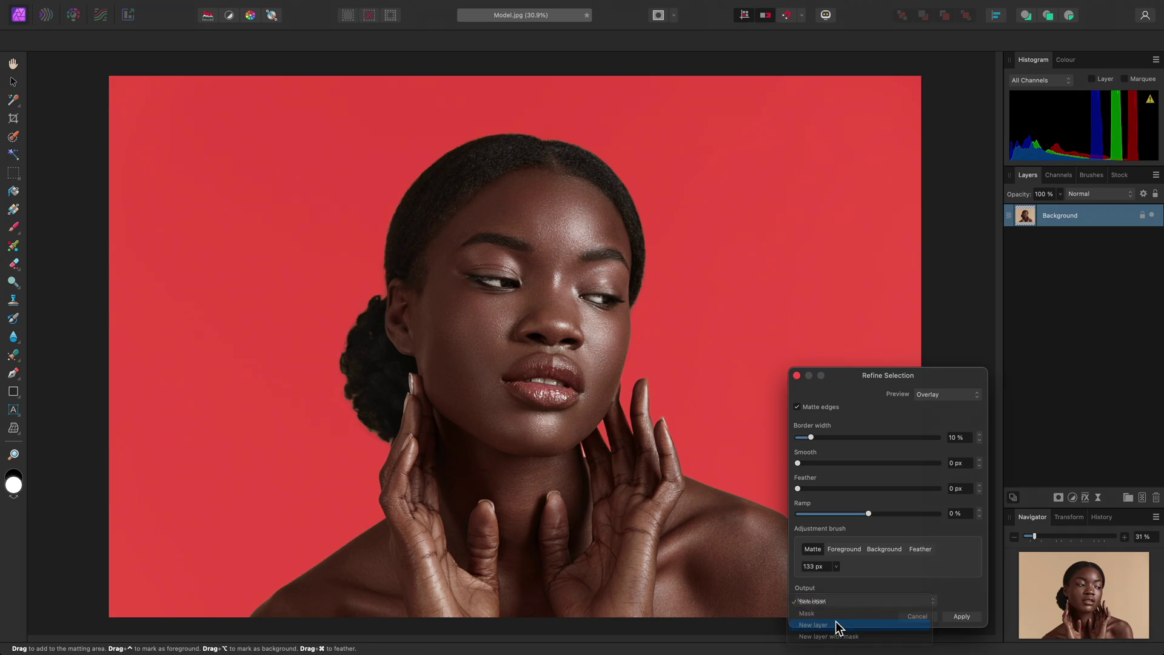
{"action": "left_click", "coordinate": [978, 617]}
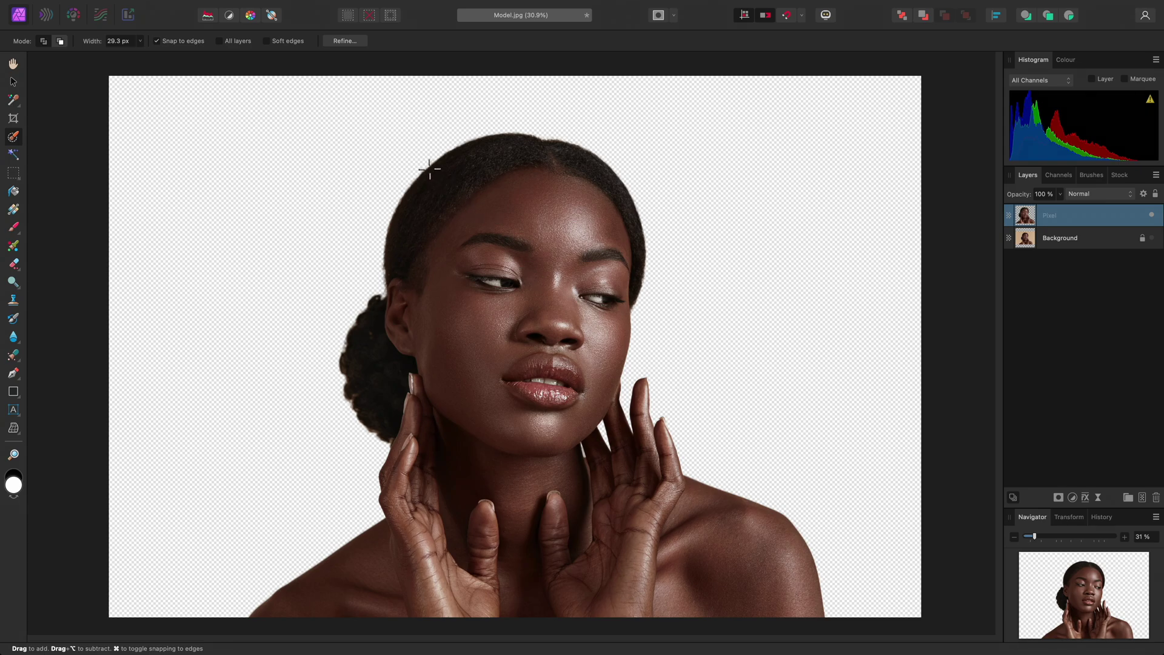
Add a fill layer and set its colour to light grey B6B6B6 with the colour wheel.
{"action": "left_click", "coordinate": [264, 7]}
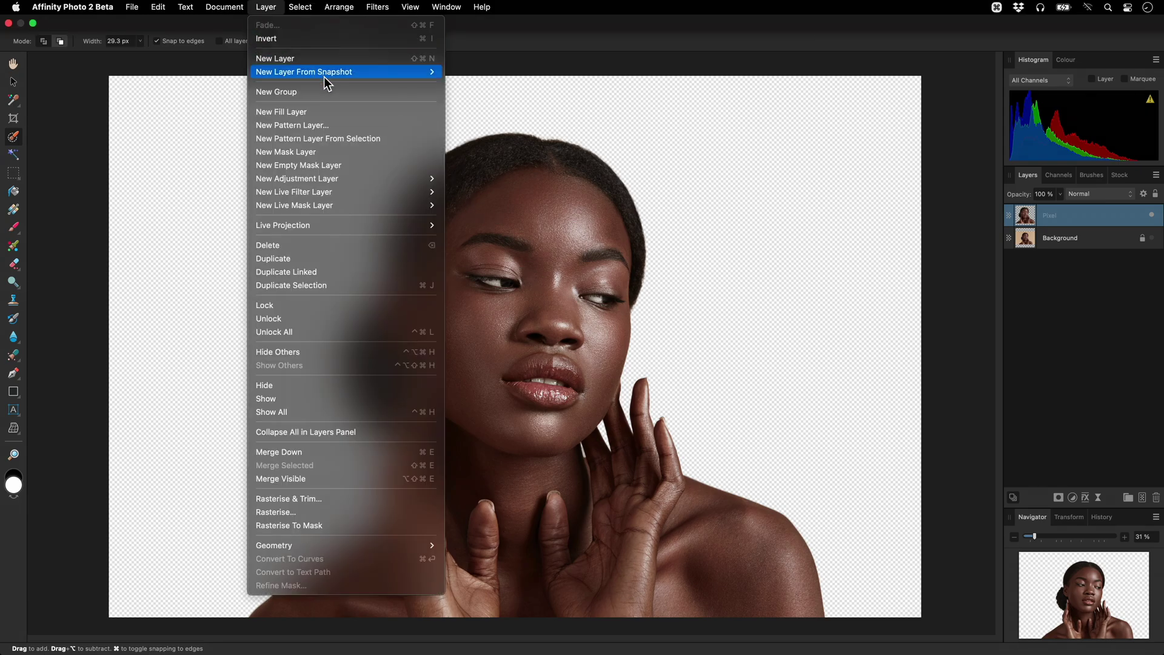
{"action": "left_click", "coordinate": [344, 114]}
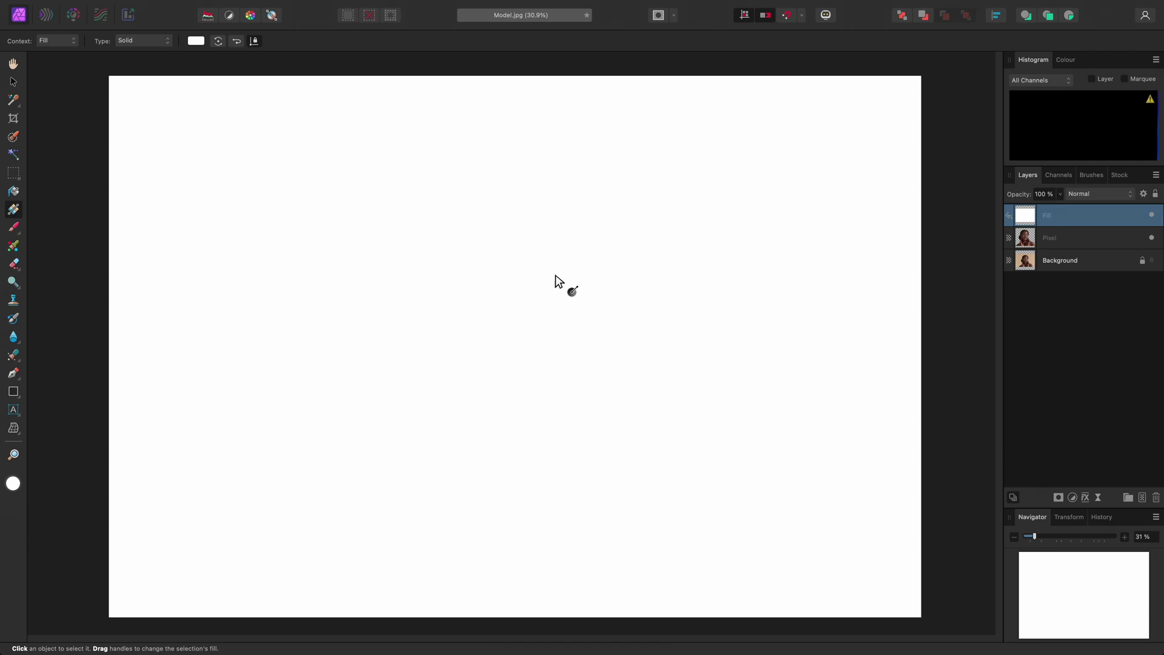
{"action": "left_click", "coordinate": [1066, 63]}
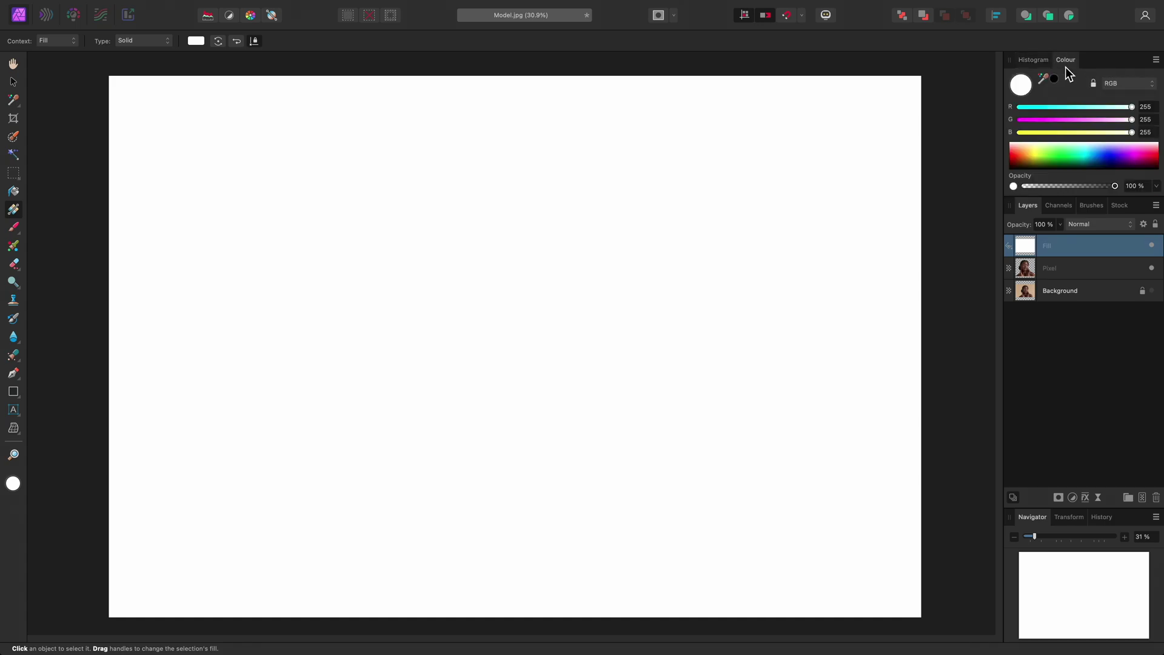
{"action": "left_click", "coordinate": [1156, 59]}
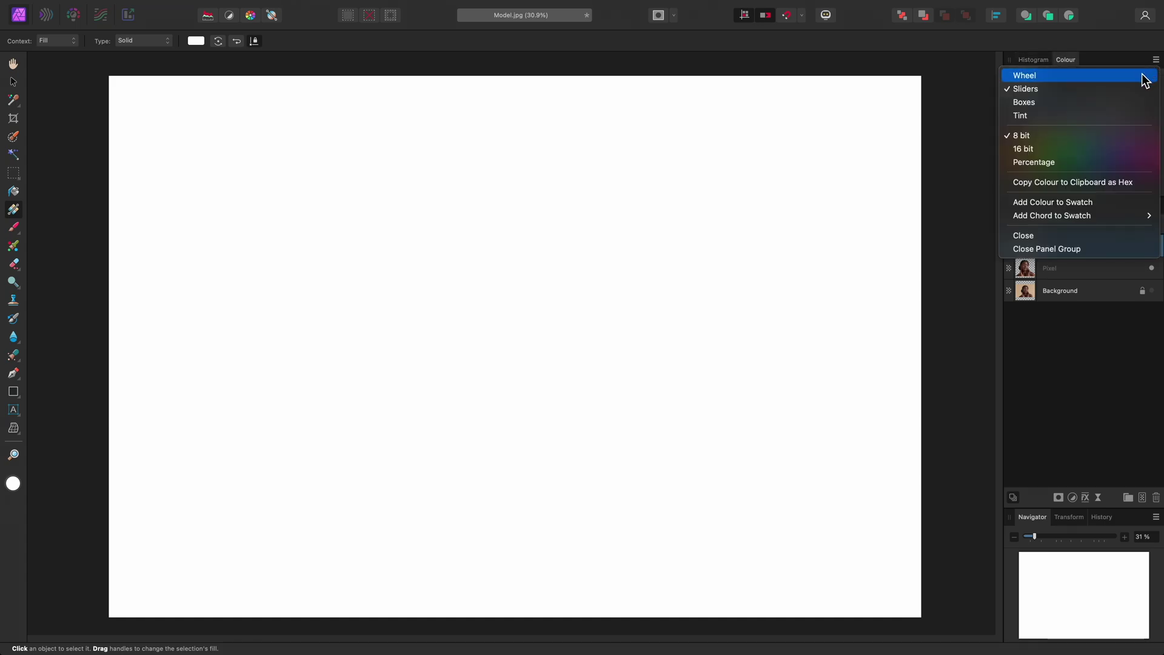
{"action": "left_click", "coordinate": [1145, 76]}
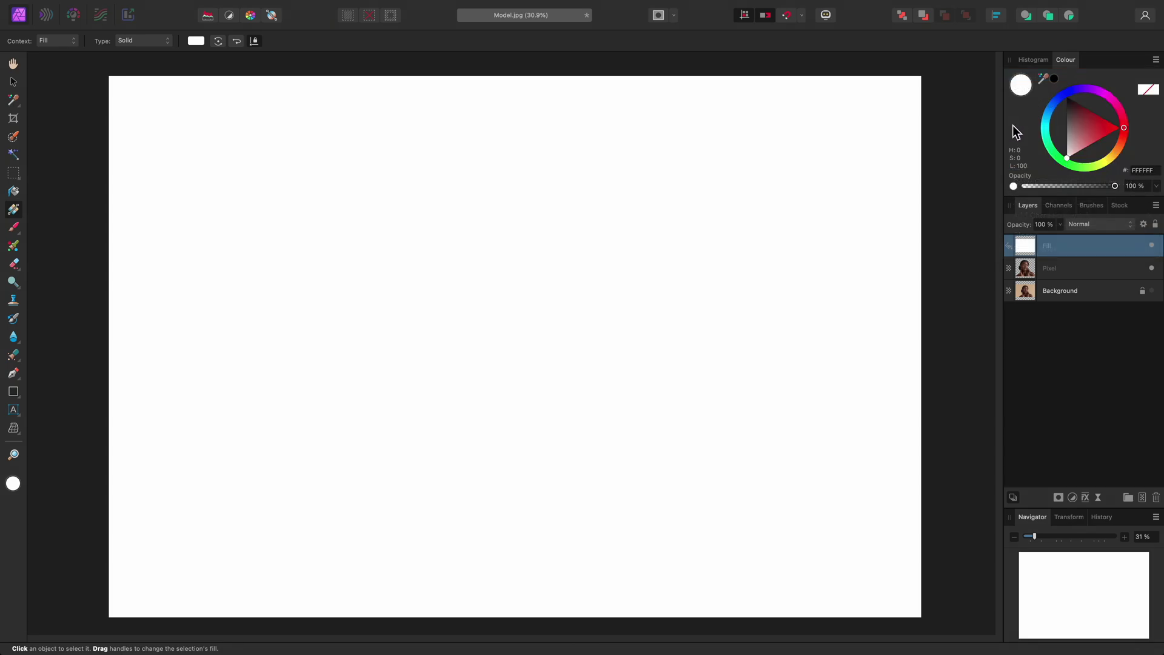
{"action": "left_click_drag", "start_coordinate": [1067, 157], "coordinate": [1064, 139]}
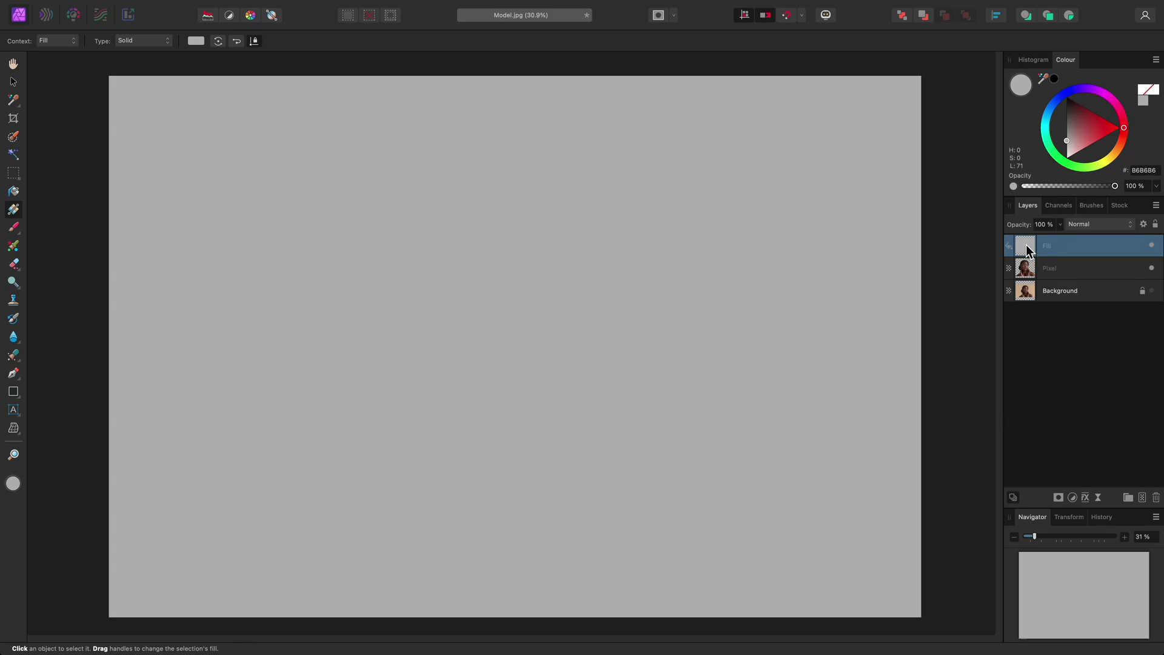
Move the grey fill layer beneath the cut-out model layer.
{"action": "mouse_move", "coordinate": [1026, 245]}
{"action": "left_mouse_down"}
{"action": "mouse_move", "coordinate": [1025, 286]}
{"action": "mouse_move", "coordinate": [1021, 244]}
{"action": "left_mouse_up"}
{"action": "key", "text": "super"}
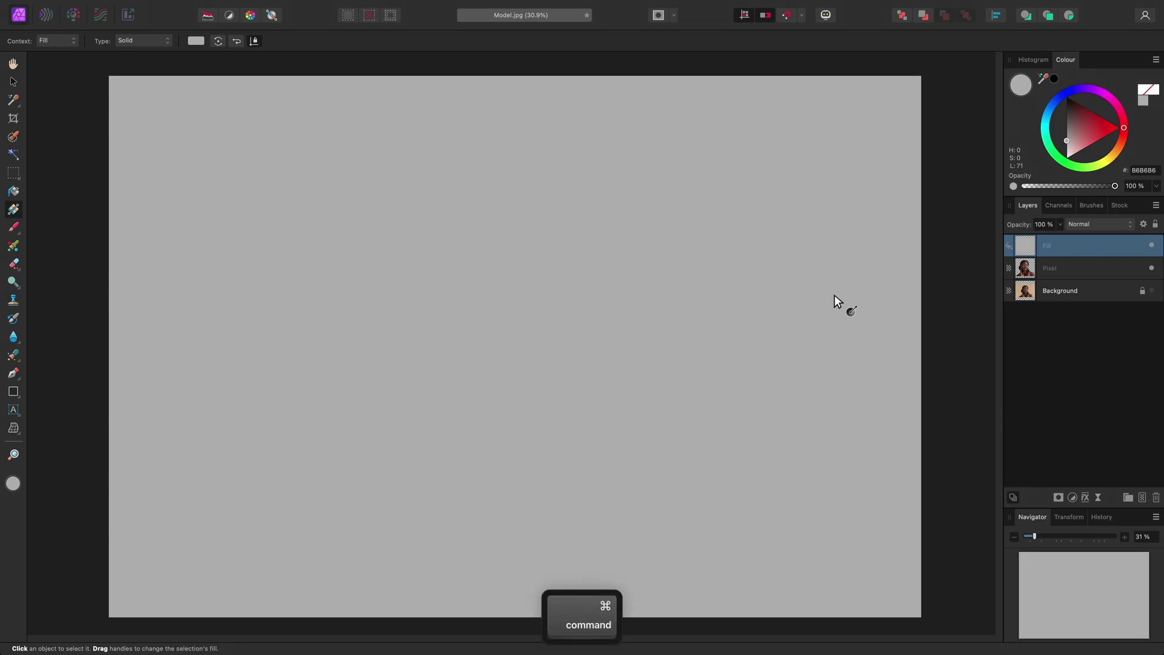
{"action": "key", "text": "super+bracketleft"}
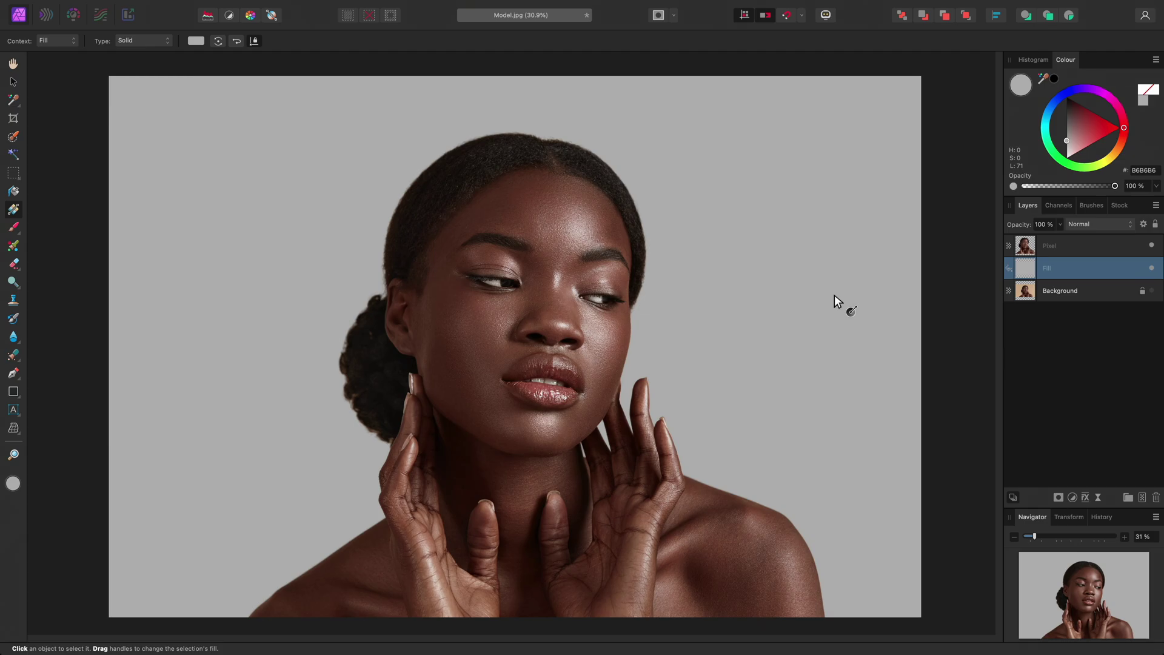
Place Dust Explosion 01.jpg from the Digital Collage folder in Finder into the document, behind the model near her hair bun.
{"action": "key", "text": "super+Tab"}
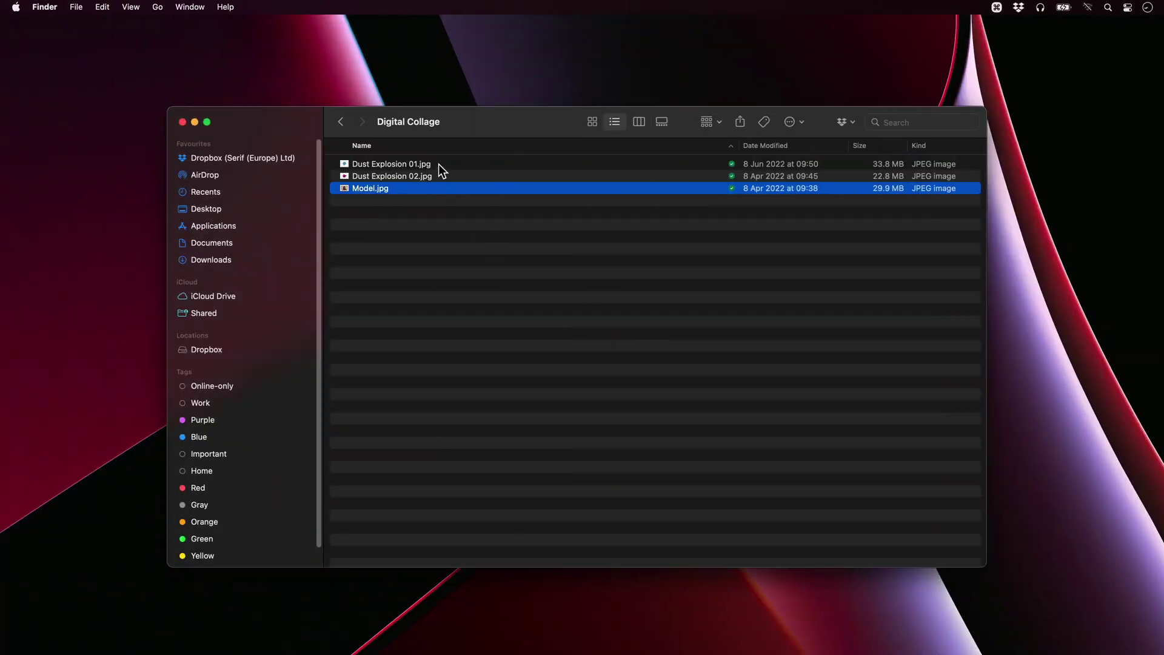
{"action": "left_click", "coordinate": [439, 165]}
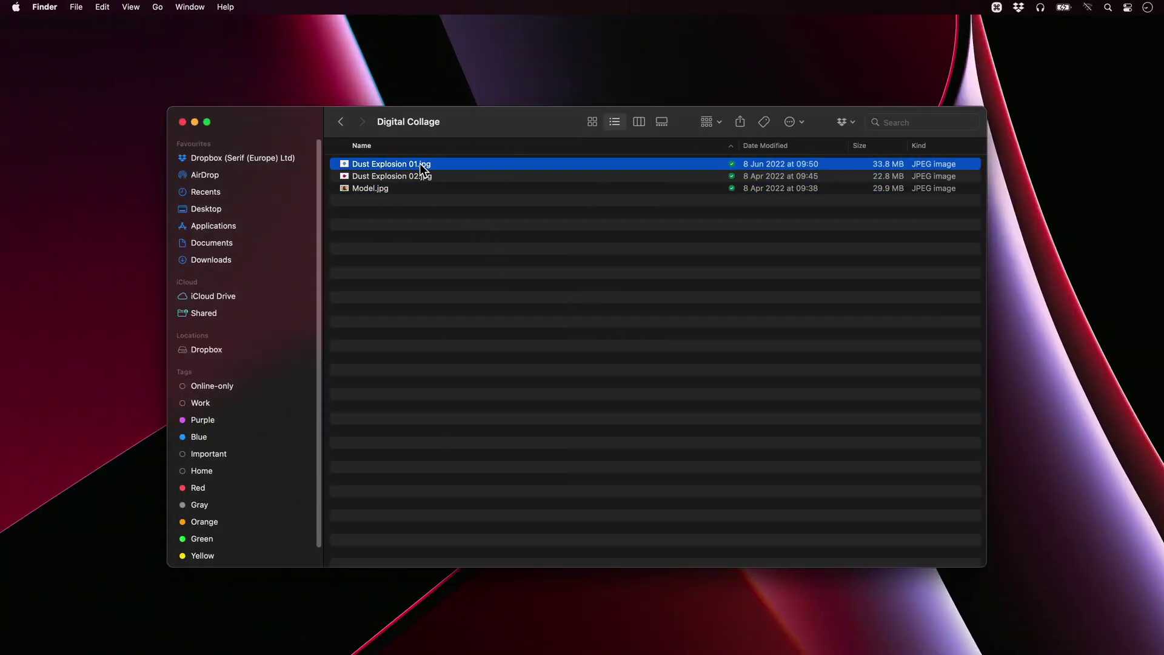
{"action": "key", "text": "super+Tab"}
{"action": "left_click_drag", "start_coordinate": [421, 163], "coordinate": [342, 321]}
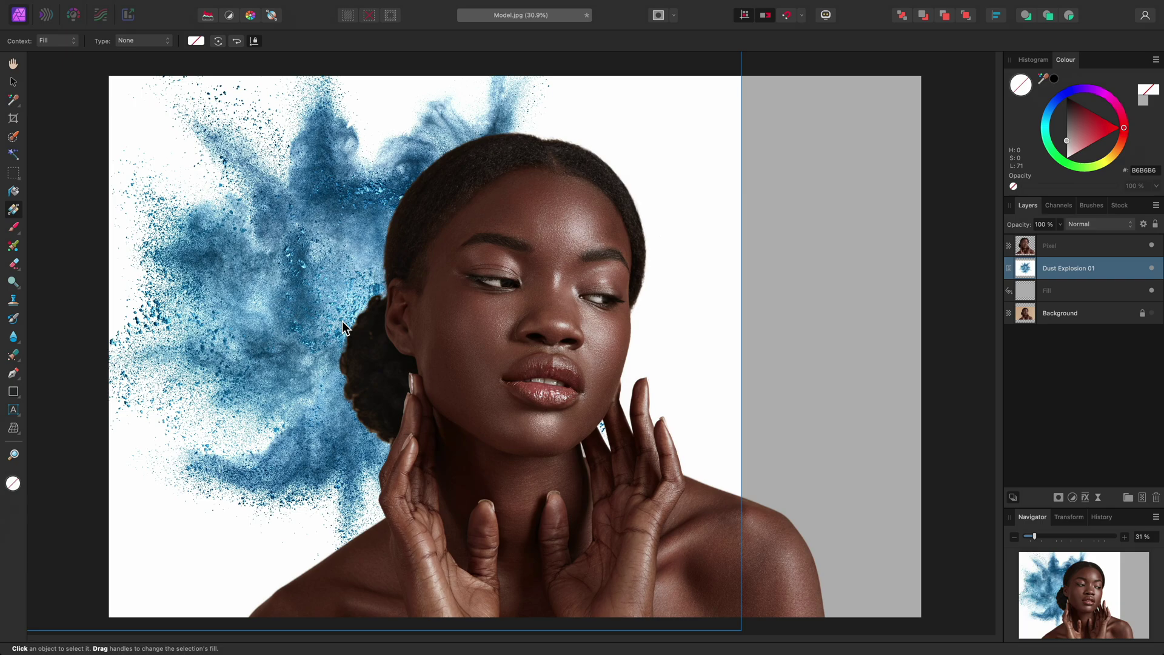
Scale the blue dust image down to about 85%, rotate it counterclockwise and position it behind the model's hair bun and shoulder.
{"action": "key", "text": "v"}
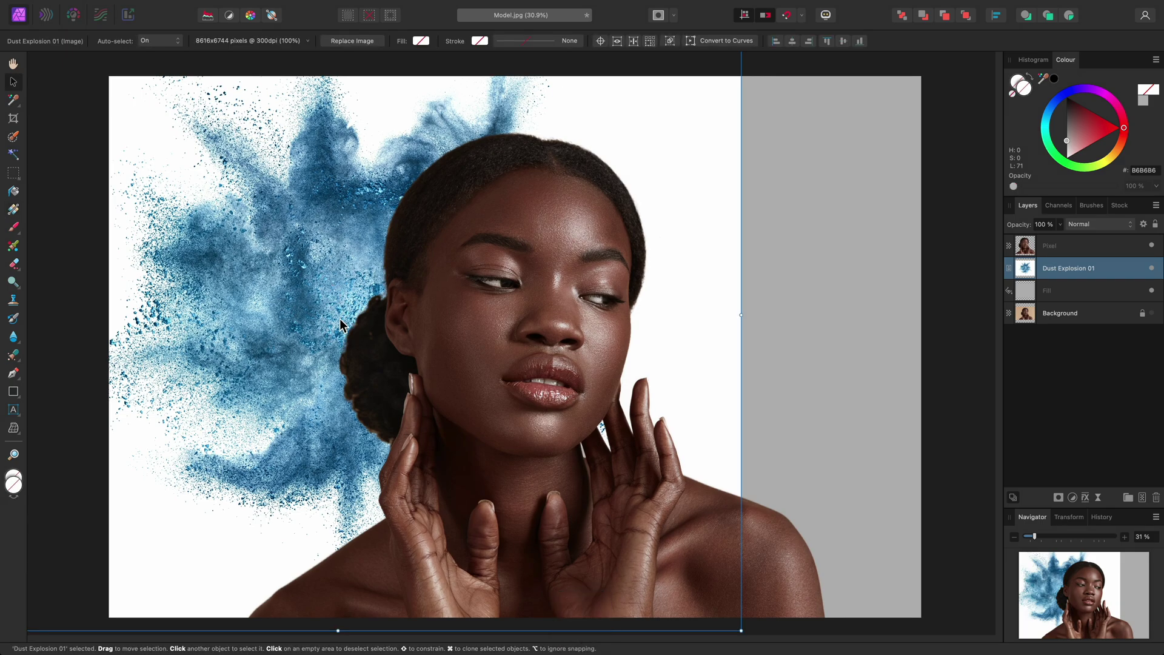
{"action": "scroll", "coordinate": [343, 331], "scroll_direction": "down", "scroll_amount": 2}
{"action": "left_click_drag", "start_coordinate": [342, 330], "coordinate": [453, 348]}
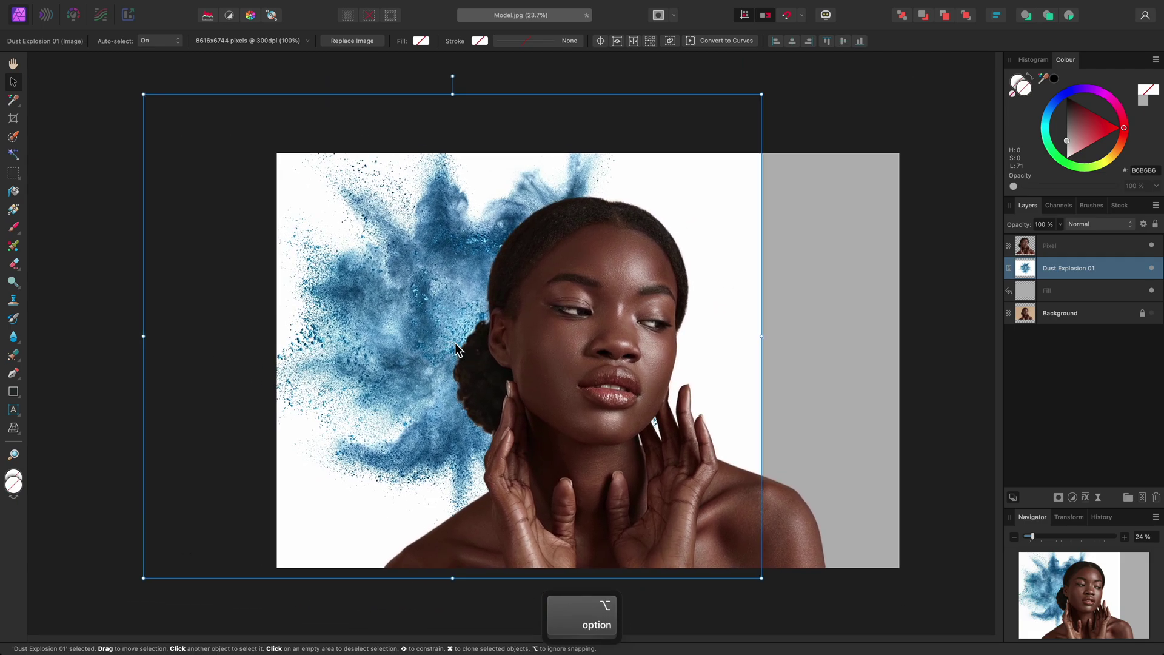
{"action": "left_click_drag", "start_coordinate": [415, 277], "coordinate": [452, 338]}
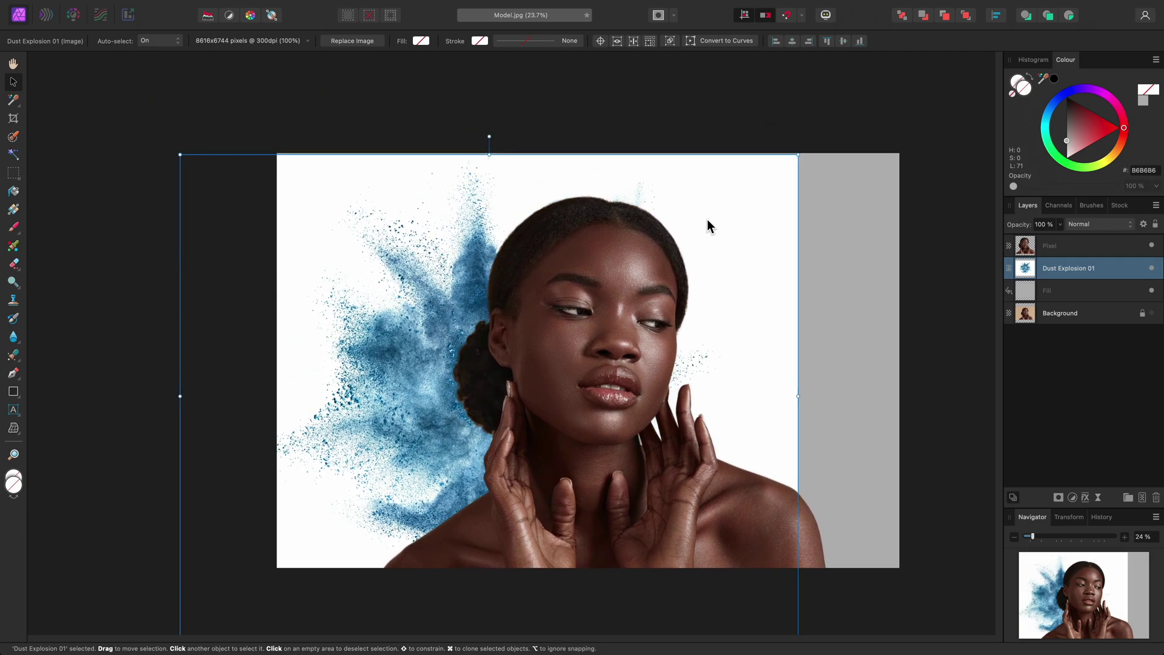
{"action": "left_click_drag", "start_coordinate": [798, 155], "coordinate": [703, 229]}
{"action": "left_click_drag", "start_coordinate": [442, 214], "coordinate": [367, 234]}
{"action": "left_click_drag", "start_coordinate": [405, 333], "coordinate": [407, 381]}
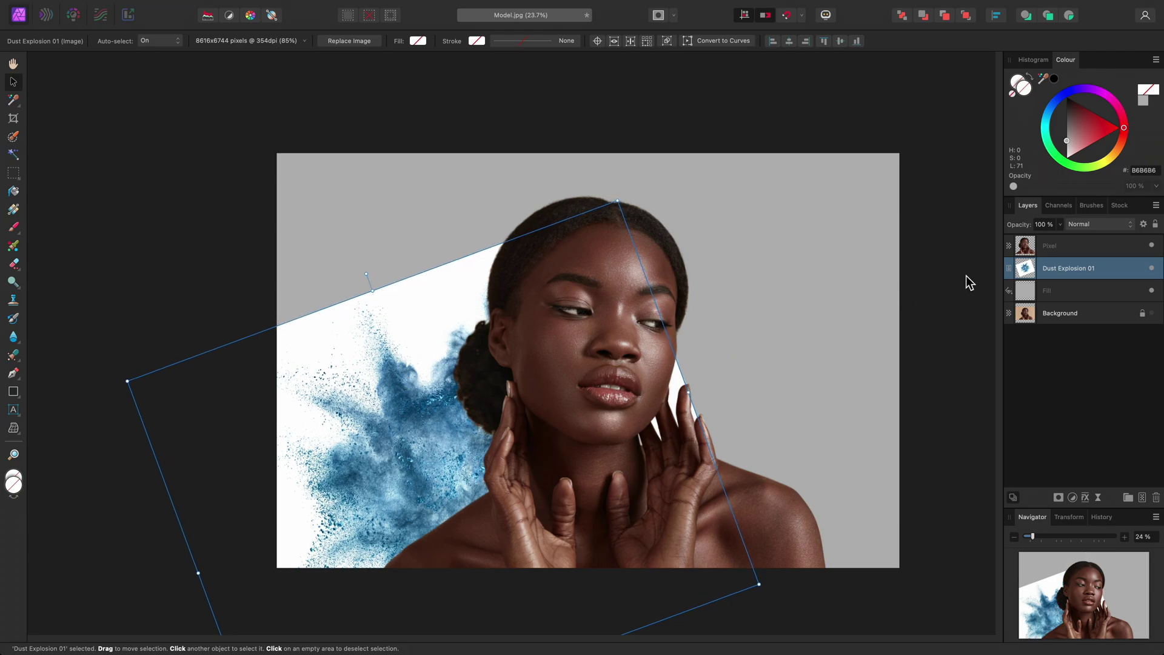
Set the blend mode of the Dust Explosion 01 layer to Multiply.
{"action": "left_click", "coordinate": [1100, 225]}
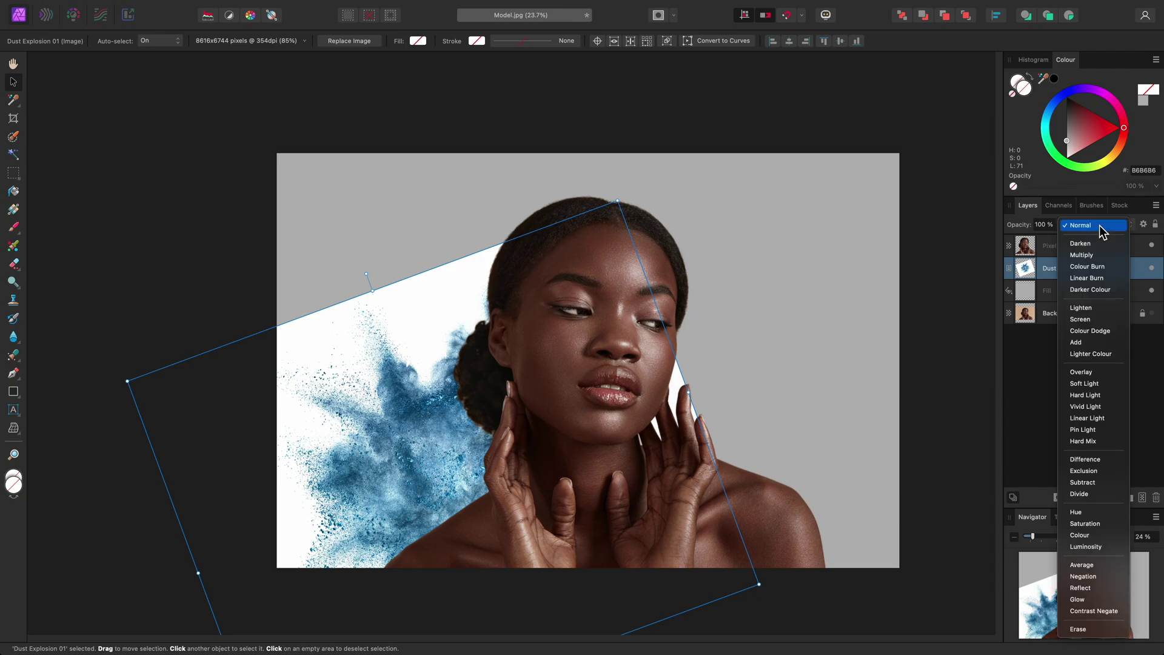
{"action": "left_click", "coordinate": [1102, 255]}
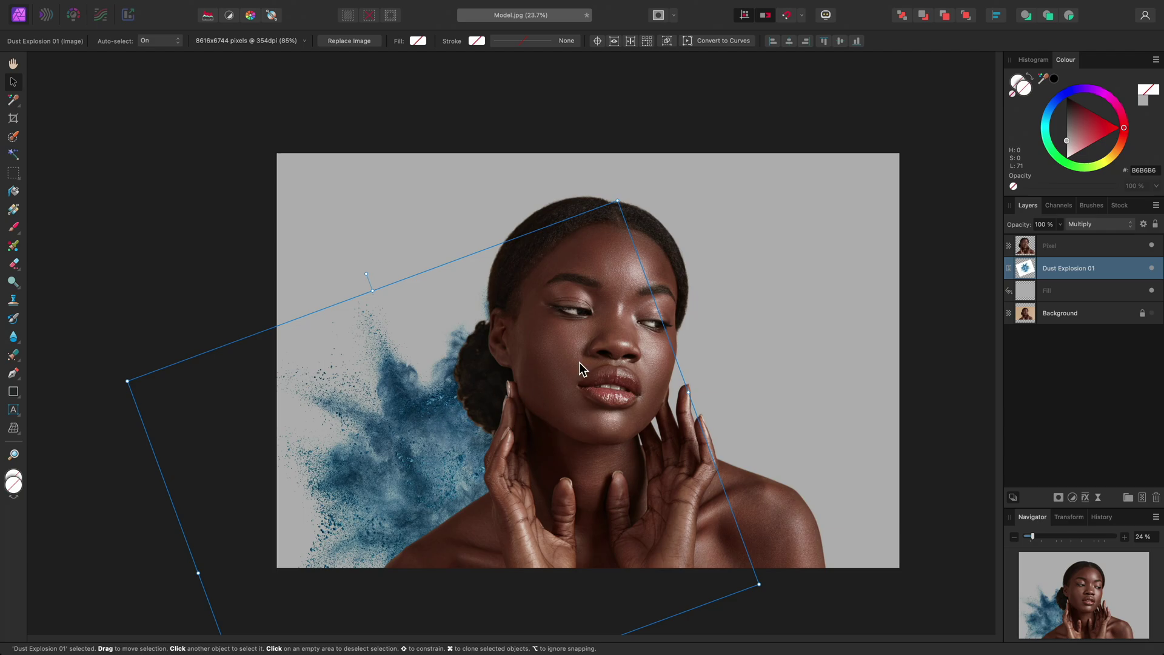
Place Dust Explosion 02.jpg from the Digital Collage folder in Finder into the document, behind the model's raised hand opposite the blue dust.
{"action": "key", "text": "super+Tab"}
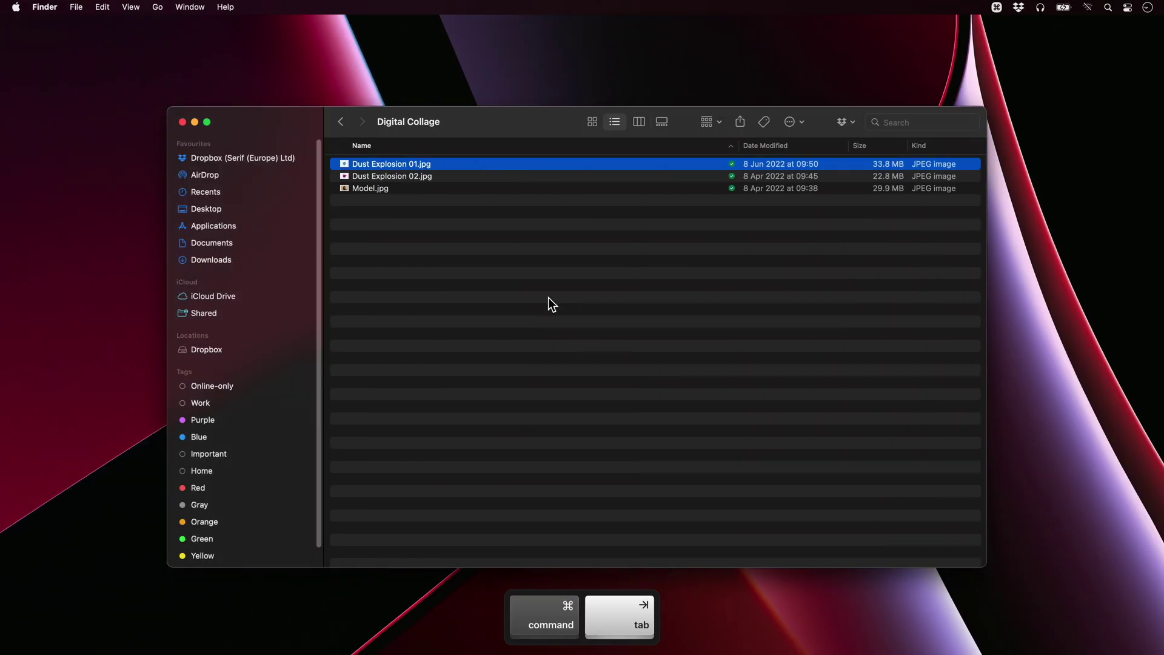
{"action": "left_click", "coordinate": [438, 181]}
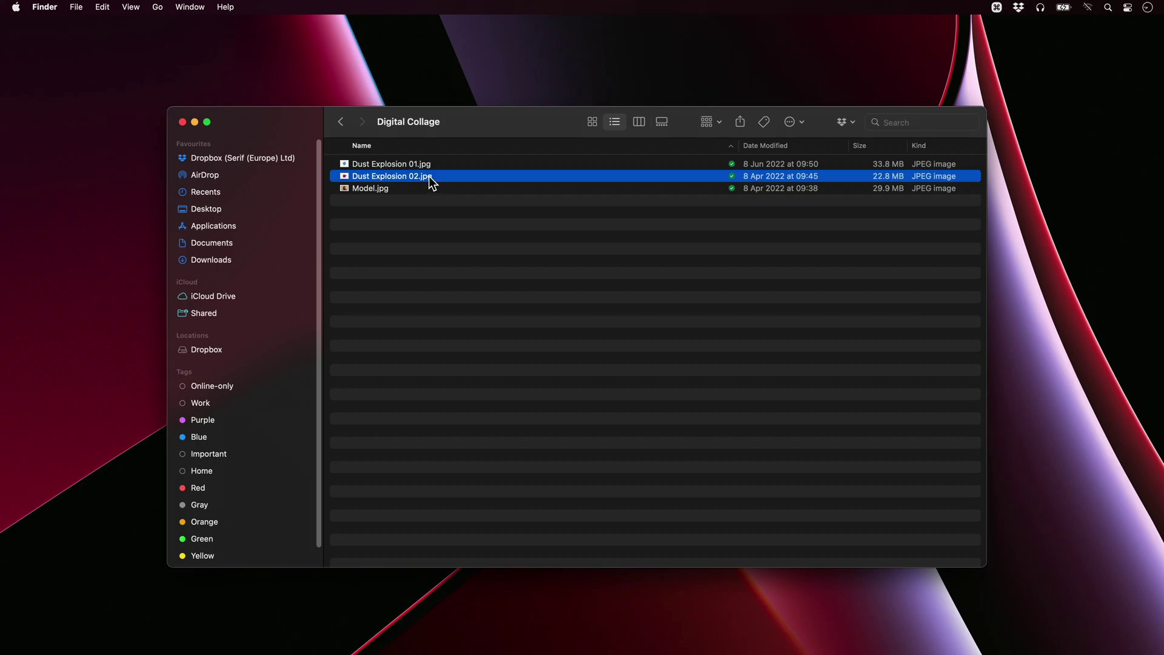
{"action": "left_click_drag", "start_coordinate": [433, 183], "coordinate": [747, 424]}
{"action": "key", "text": "super+Tab"}
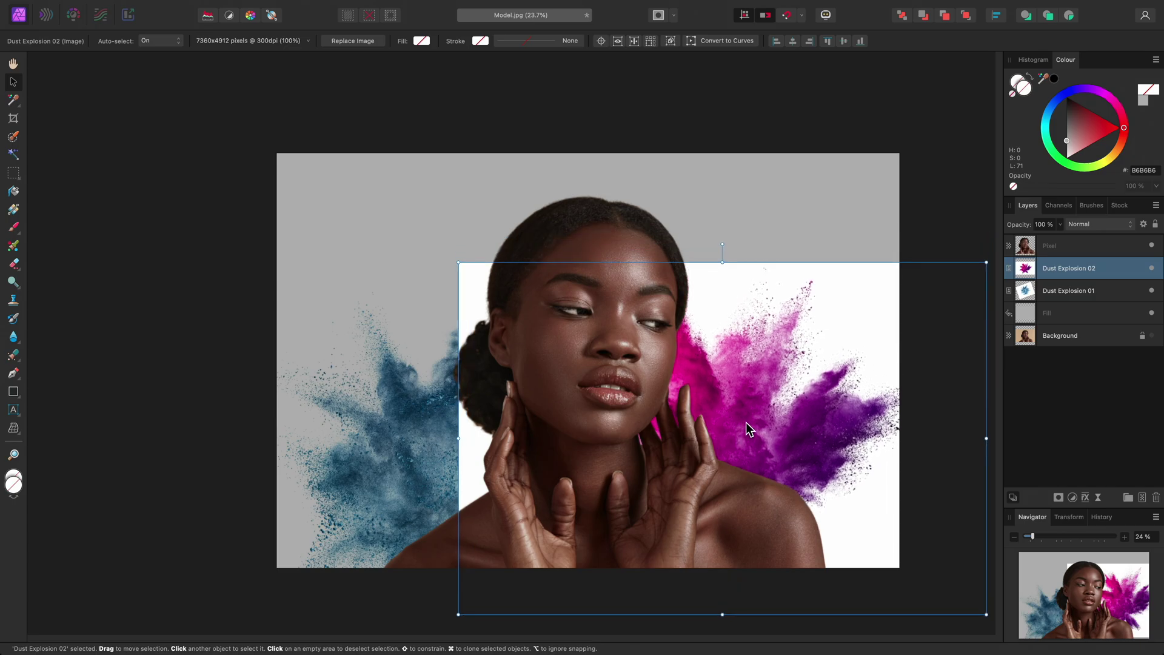
Rotate the magenta Dust Explosion 02 image clockwise and set its blend mode to Multiply.
{"action": "left_click_drag", "start_coordinate": [723, 248], "coordinate": [831, 301]}
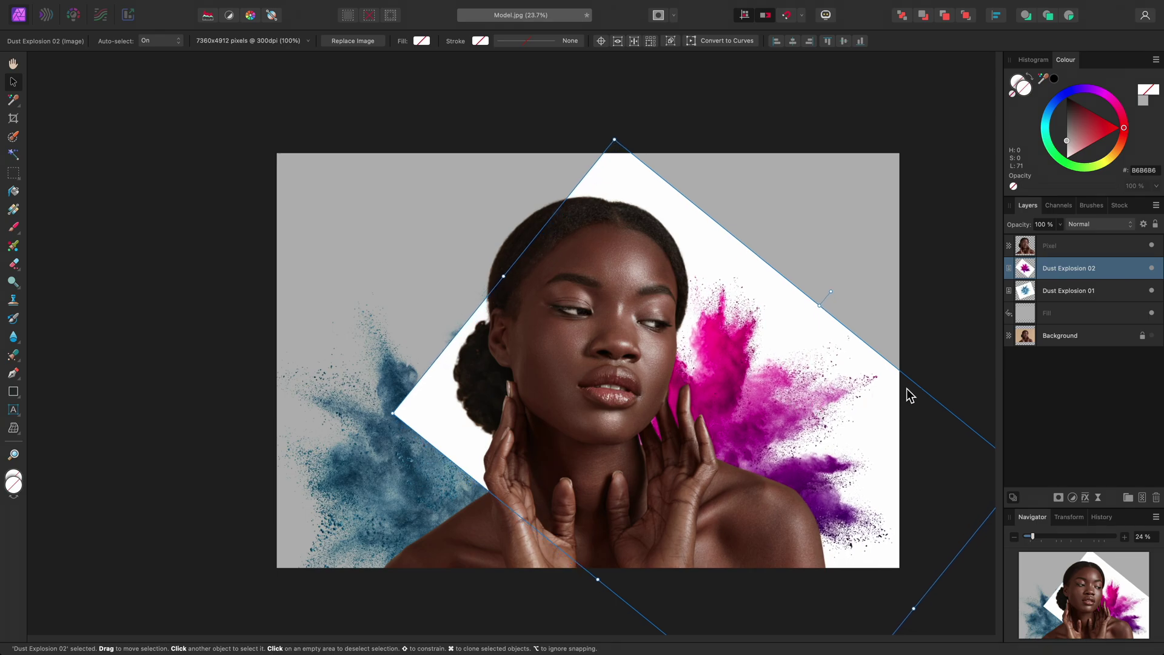
{"action": "left_click", "coordinate": [1095, 225]}
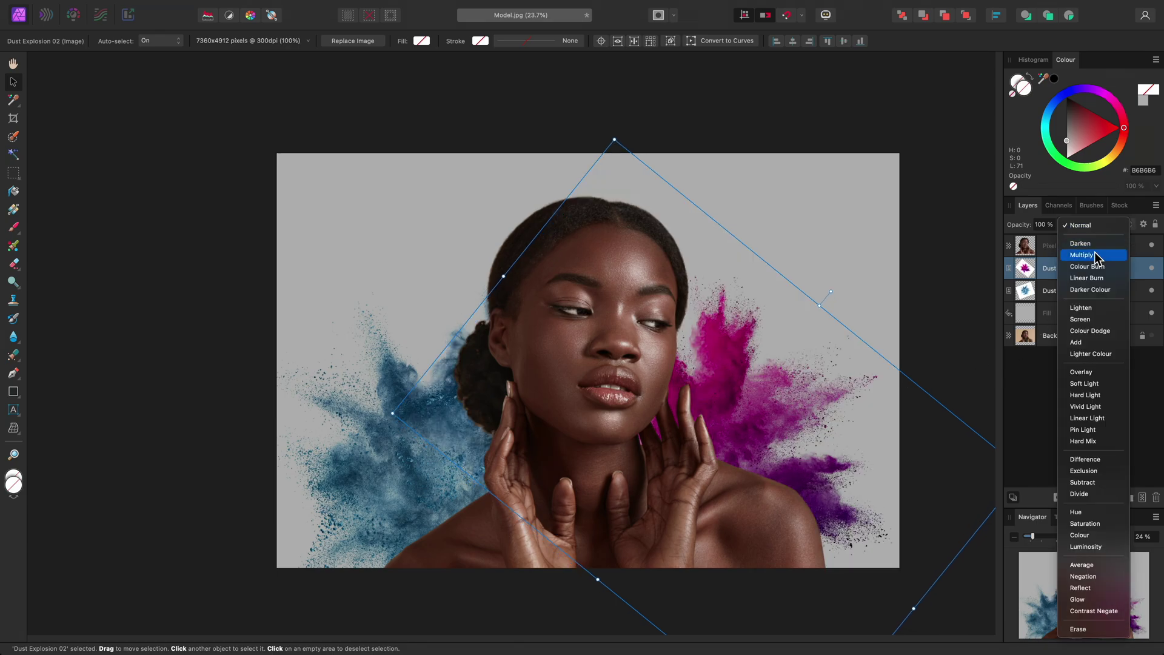
{"action": "left_click", "coordinate": [1095, 256]}
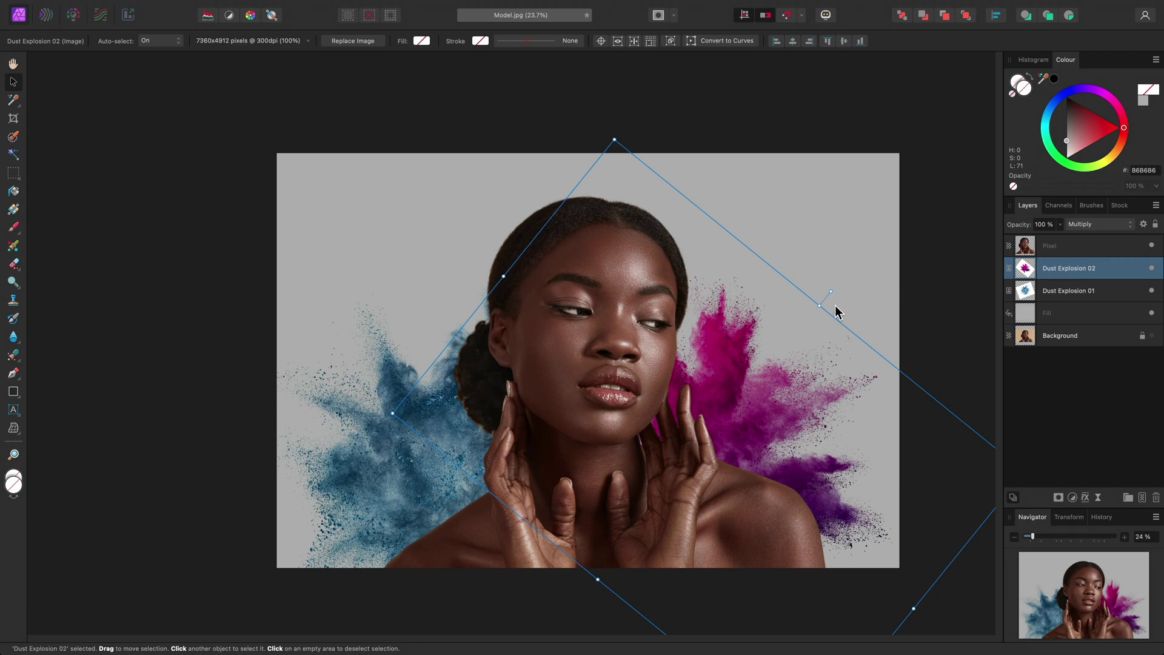
Add a Curves adjustment above the dust layers and brighten the darker tones with a point at about X 0.241, Y 0.398.
{"action": "key", "text": "super+0"}
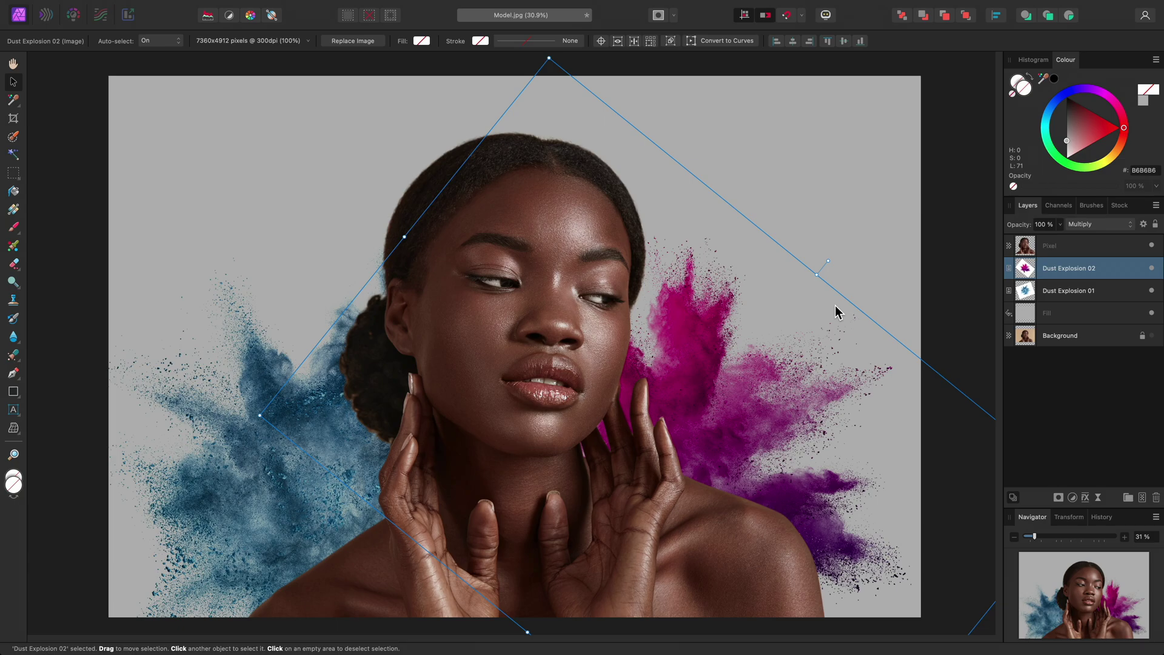
{"action": "key", "text": "super+m"}
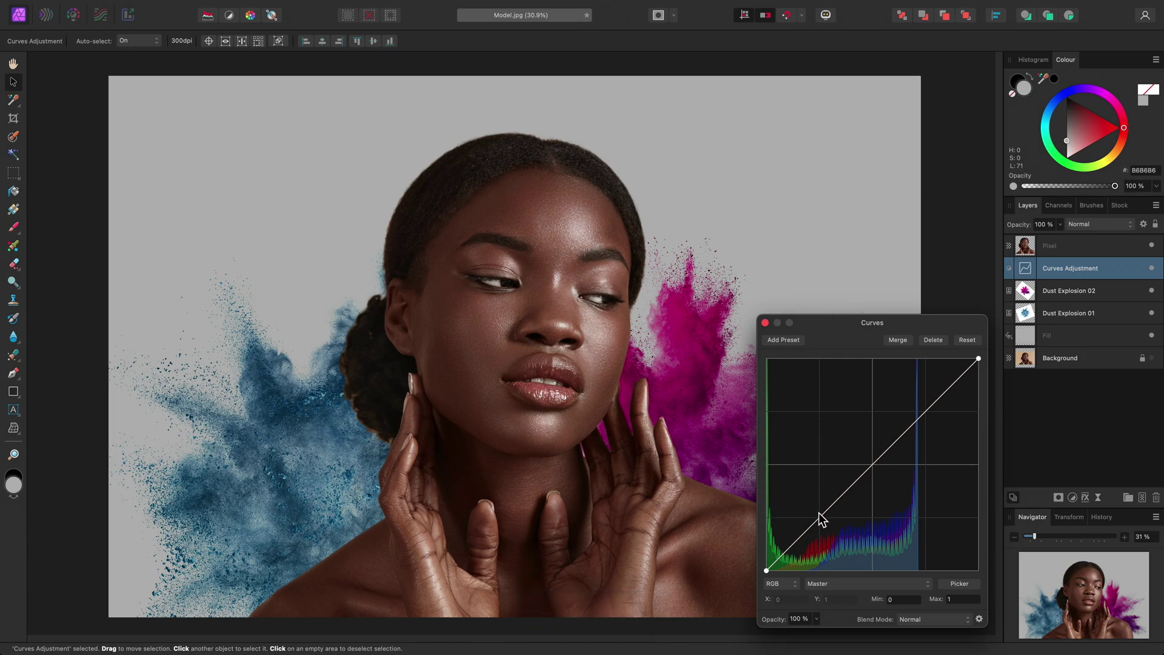
{"action": "left_click_drag", "start_coordinate": [820, 518], "coordinate": [818, 486]}
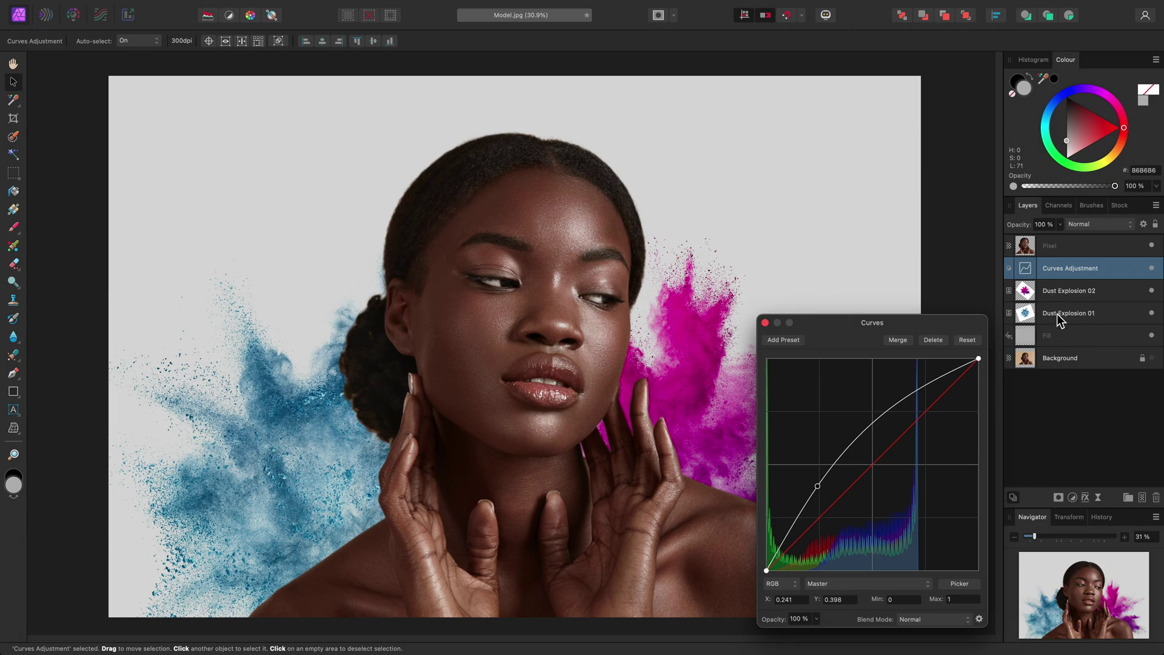
{"action": "left_click", "coordinate": [766, 323]}
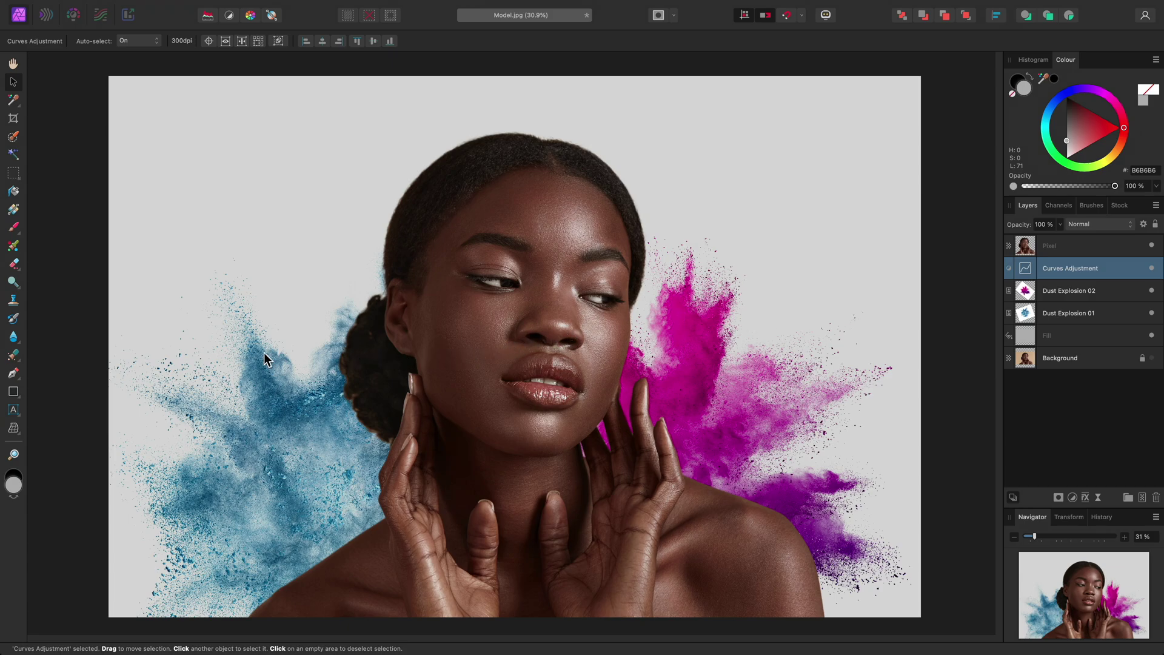
Draw a perfect circle with the Ellipse Tool above the model's Pixel layer, over the blue-dust side of the canvas.
{"action": "left_click", "coordinate": [17, 393]}
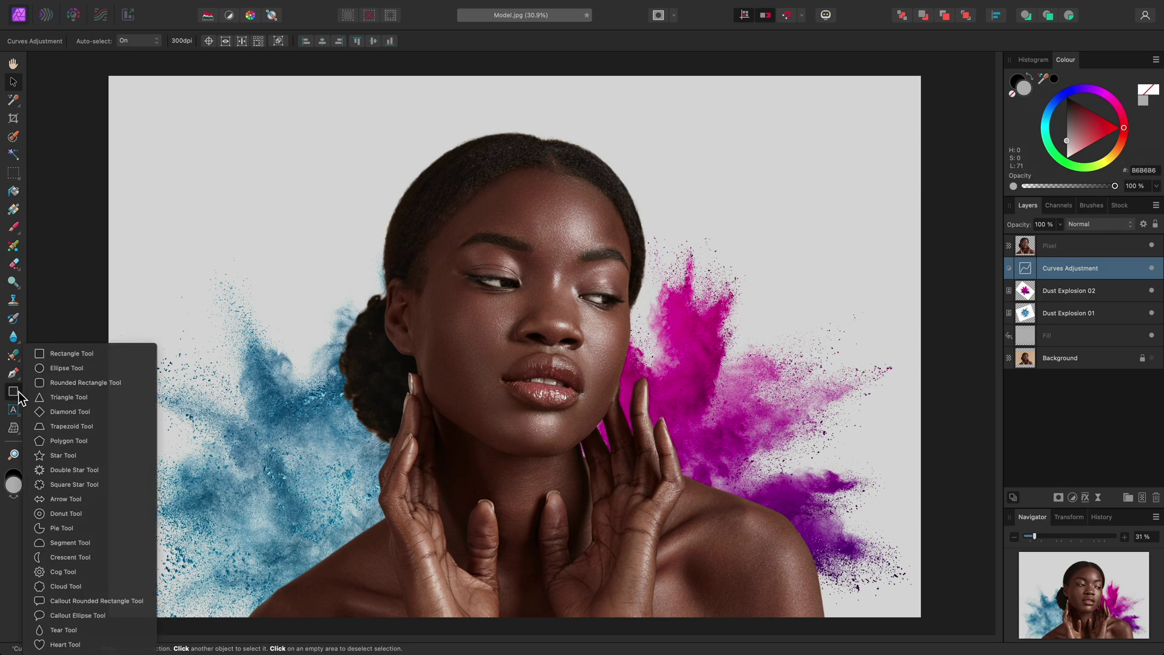
{"action": "left_click", "coordinate": [67, 369]}
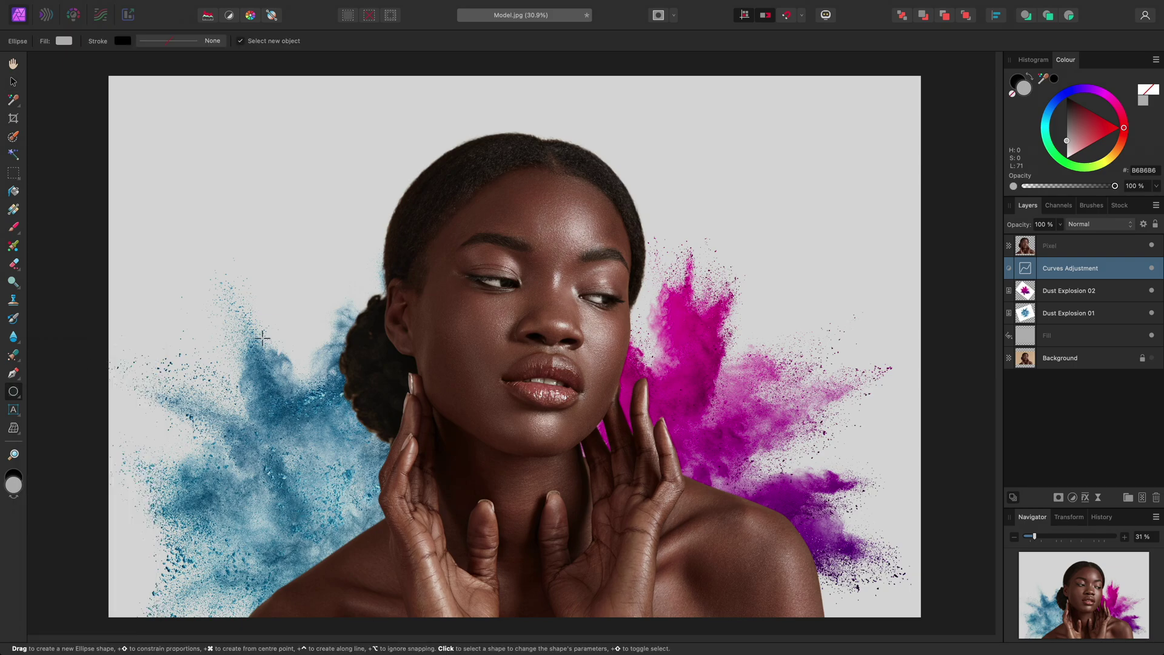
{"action": "left_click", "coordinate": [1049, 251]}
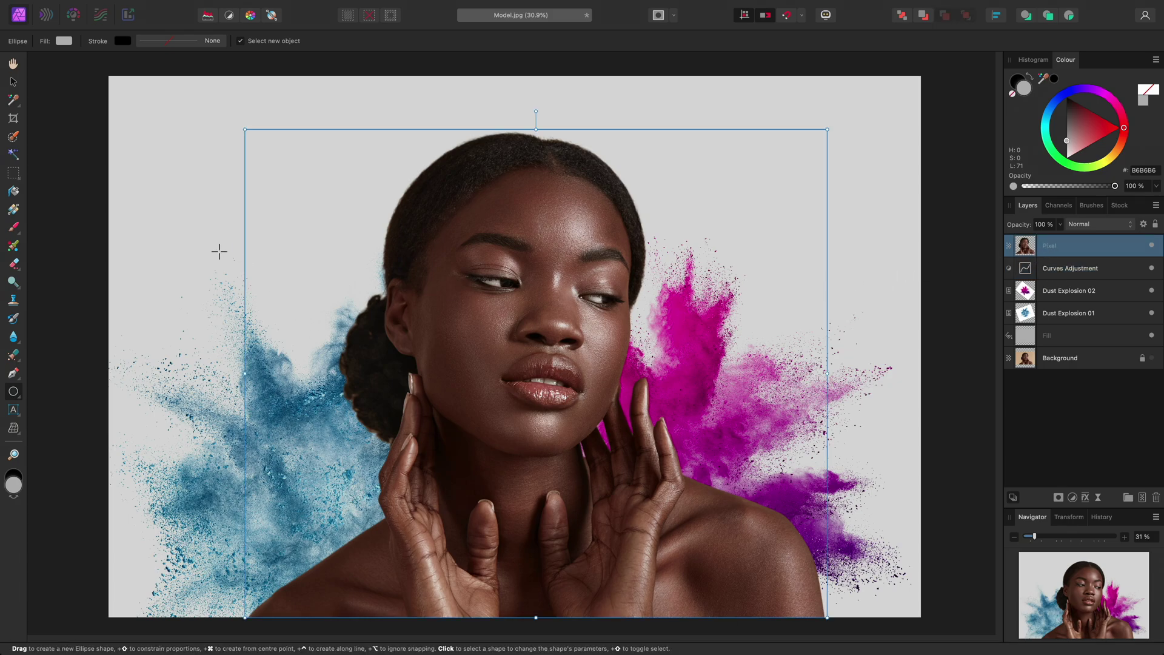
{"action": "left_click_drag", "start_coordinate": [151, 160], "coordinate": [466, 424]}
{"action": "key", "text": "shift"}
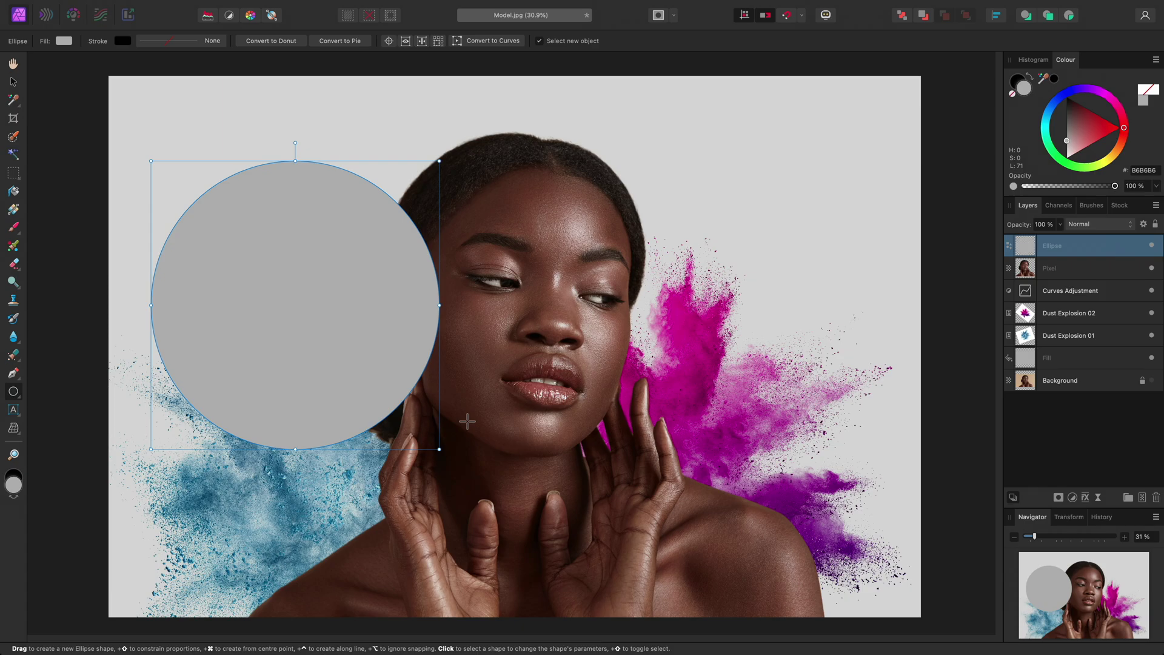
Move the circle so it covers the hair-bun side of the model's face and enlarge it slightly in proportion.
{"action": "key", "text": "v"}
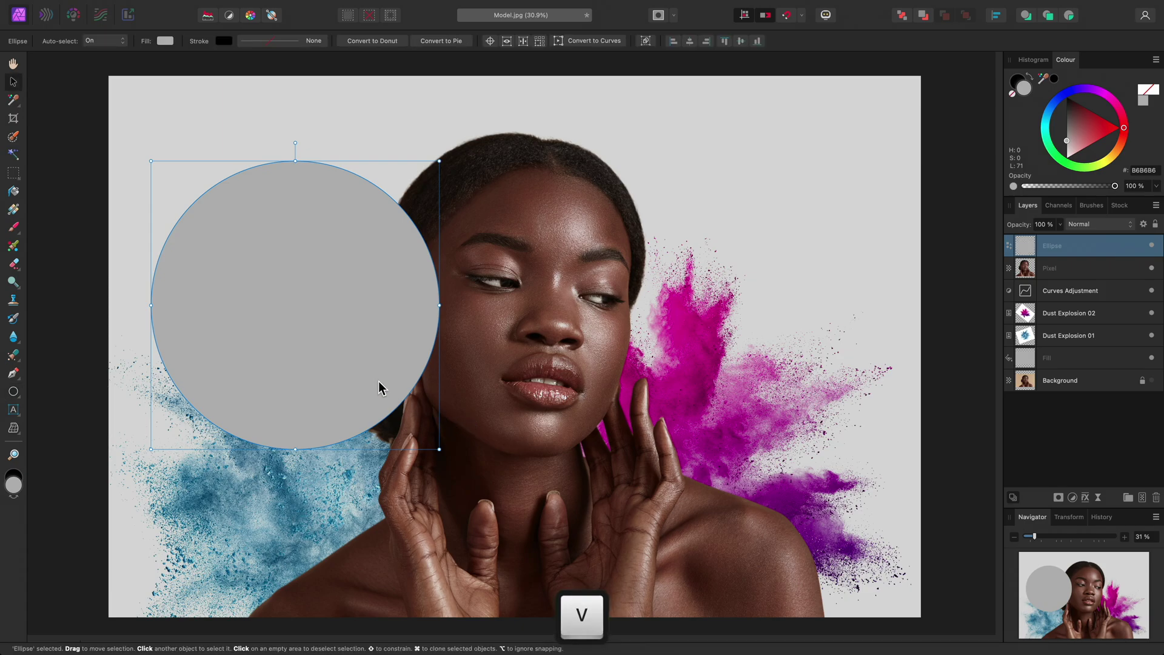
{"action": "left_click_drag", "start_coordinate": [382, 390], "coordinate": [445, 326]}
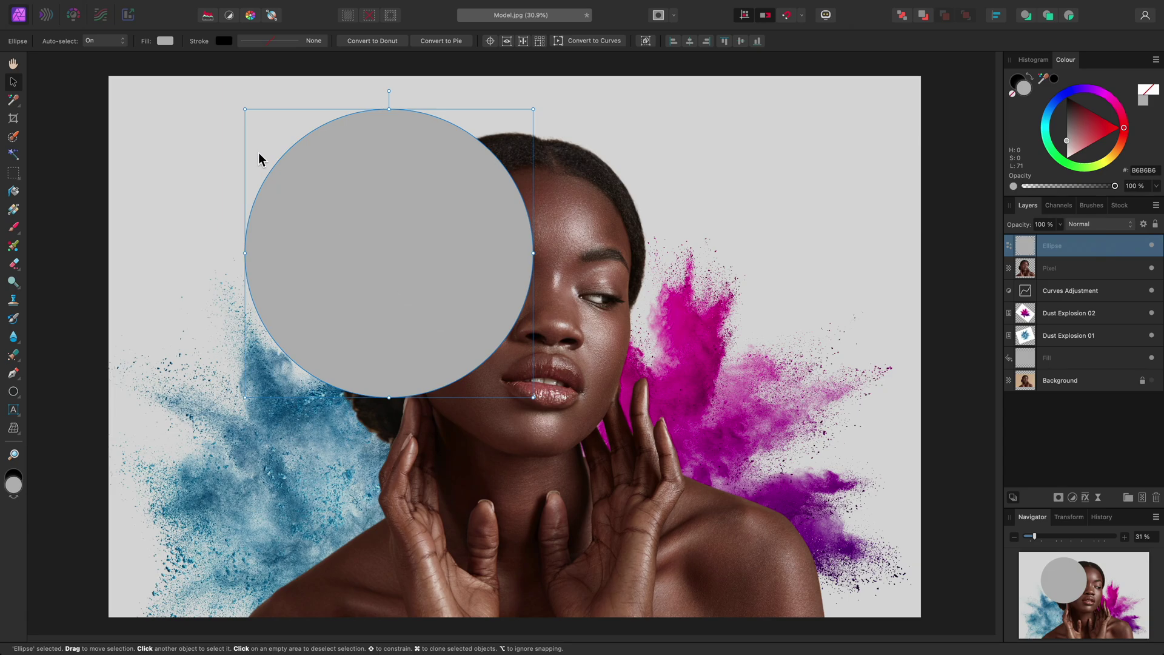
{"action": "left_click_drag", "start_coordinate": [243, 108], "coordinate": [217, 96]}
{"action": "key", "text": "shift"}
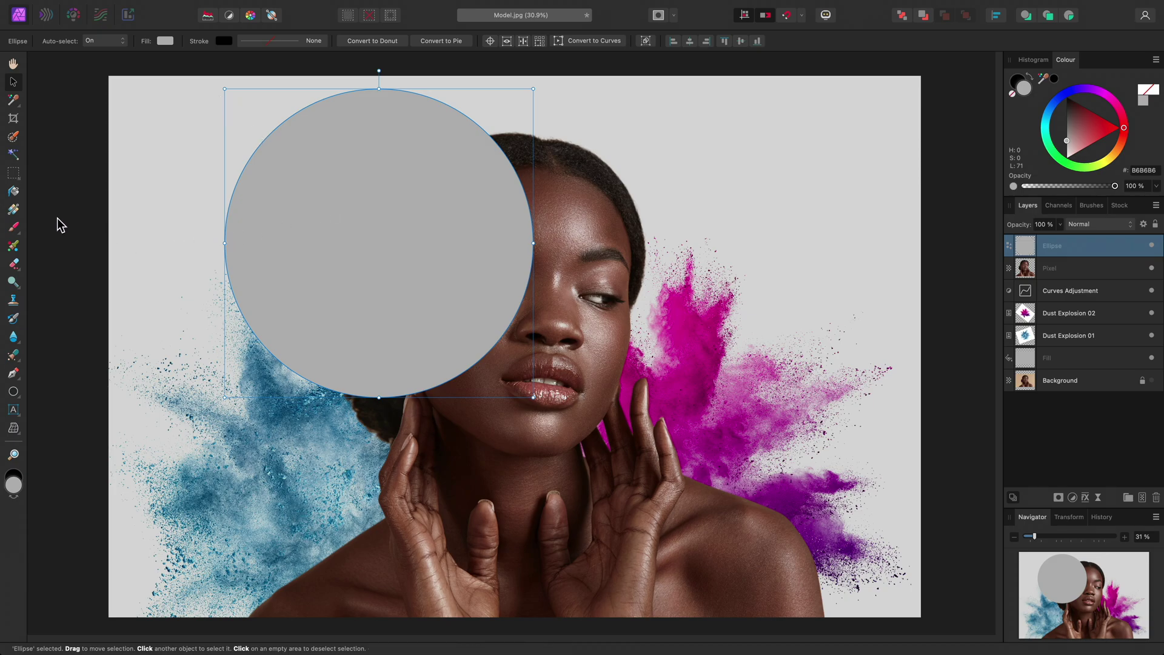
Fill the circle with a diagonal linear gradient from orange FF8500 at its upper-left edge to red FF1500 near the model's nose.
{"action": "left_click", "coordinate": [15, 212]}
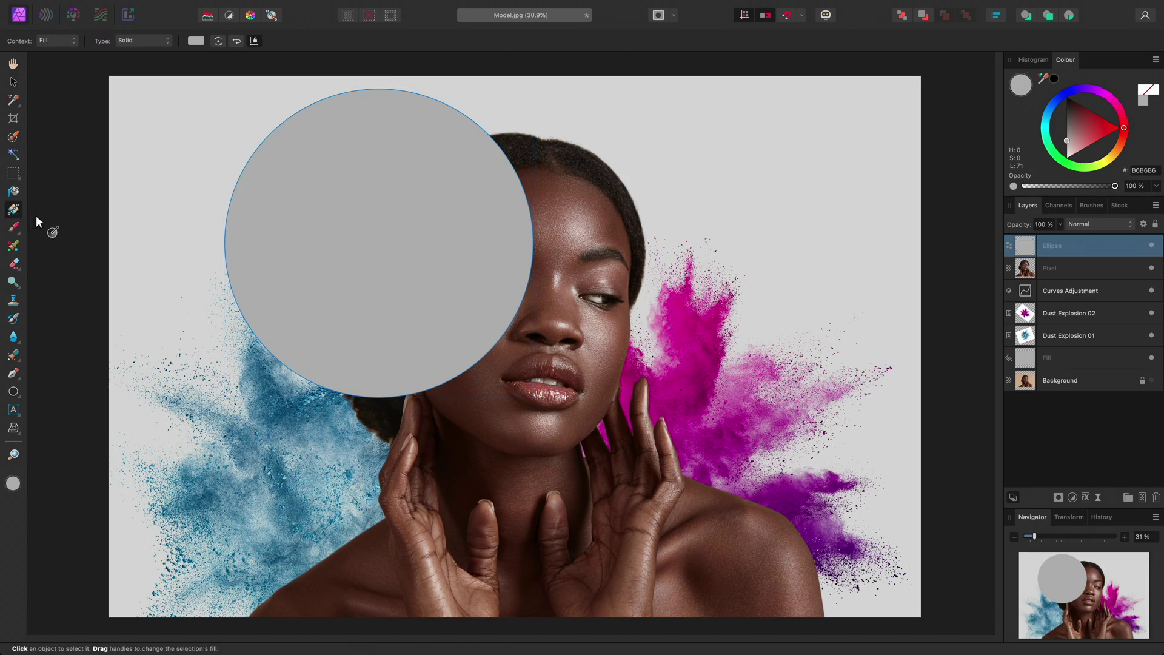
{"action": "left_click_drag", "start_coordinate": [508, 330], "coordinate": [275, 132]}
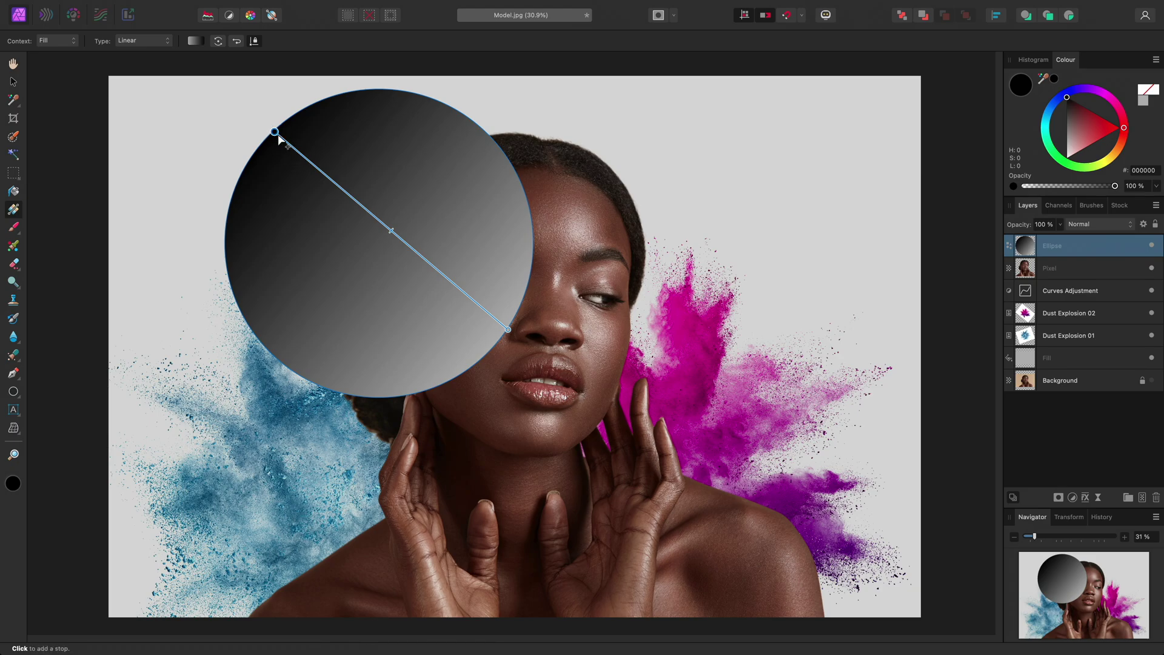
{"action": "left_click_drag", "start_coordinate": [1120, 137], "coordinate": [1123, 153]}
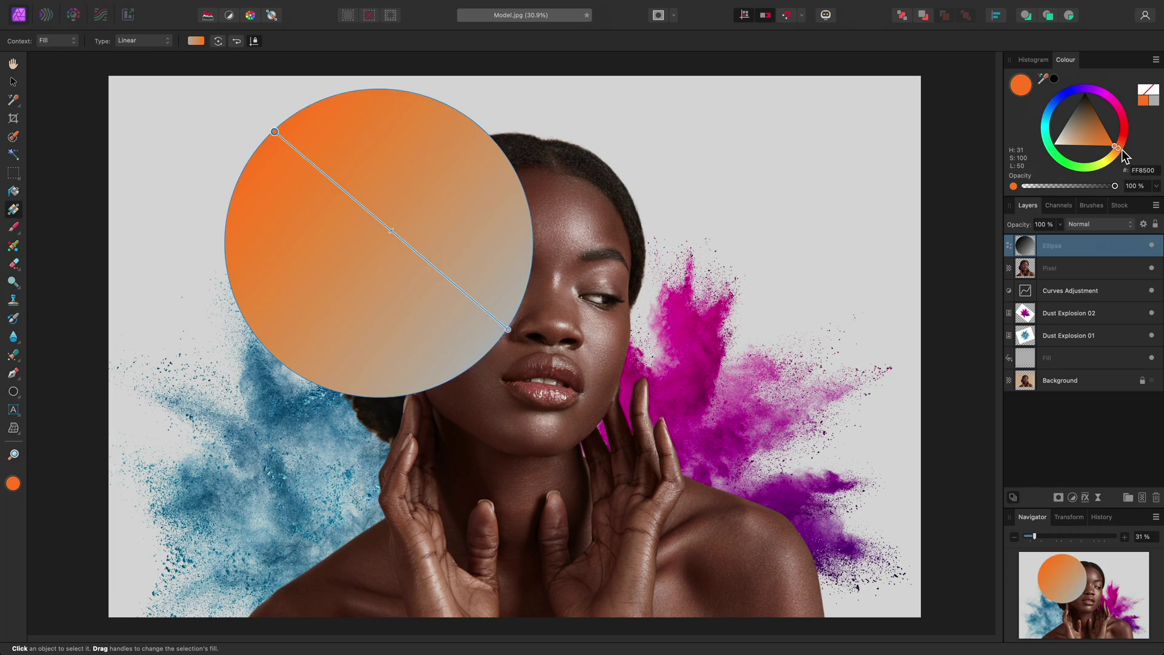
{"action": "left_click", "coordinate": [508, 329]}
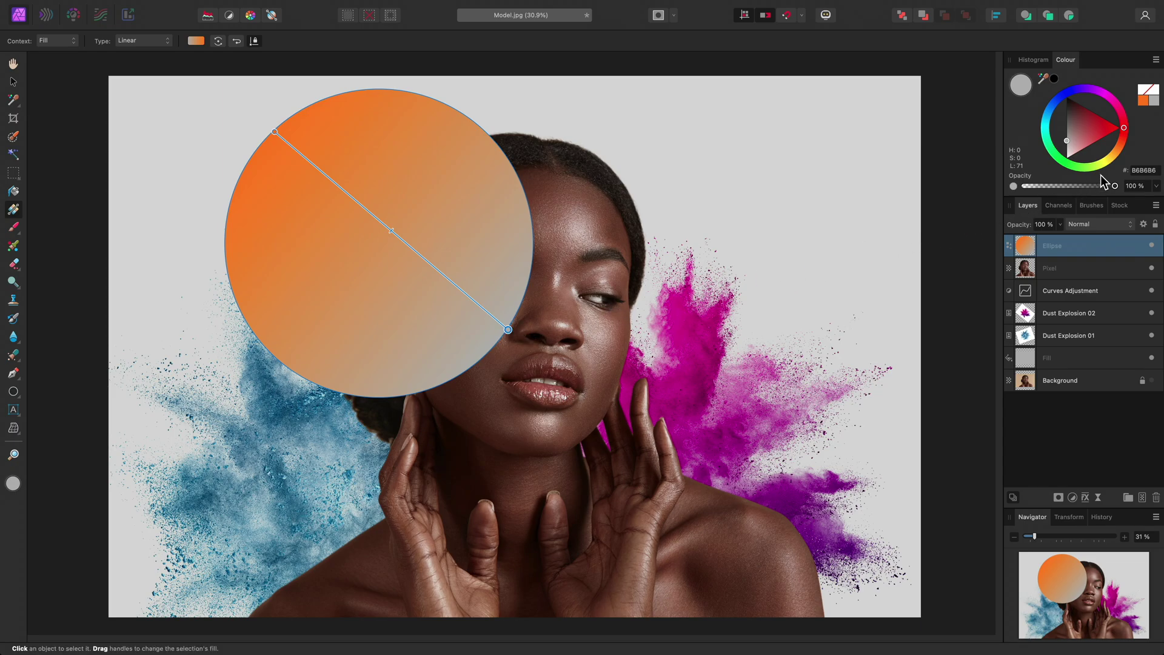
{"action": "left_click_drag", "start_coordinate": [1125, 129], "coordinate": [1124, 130]}
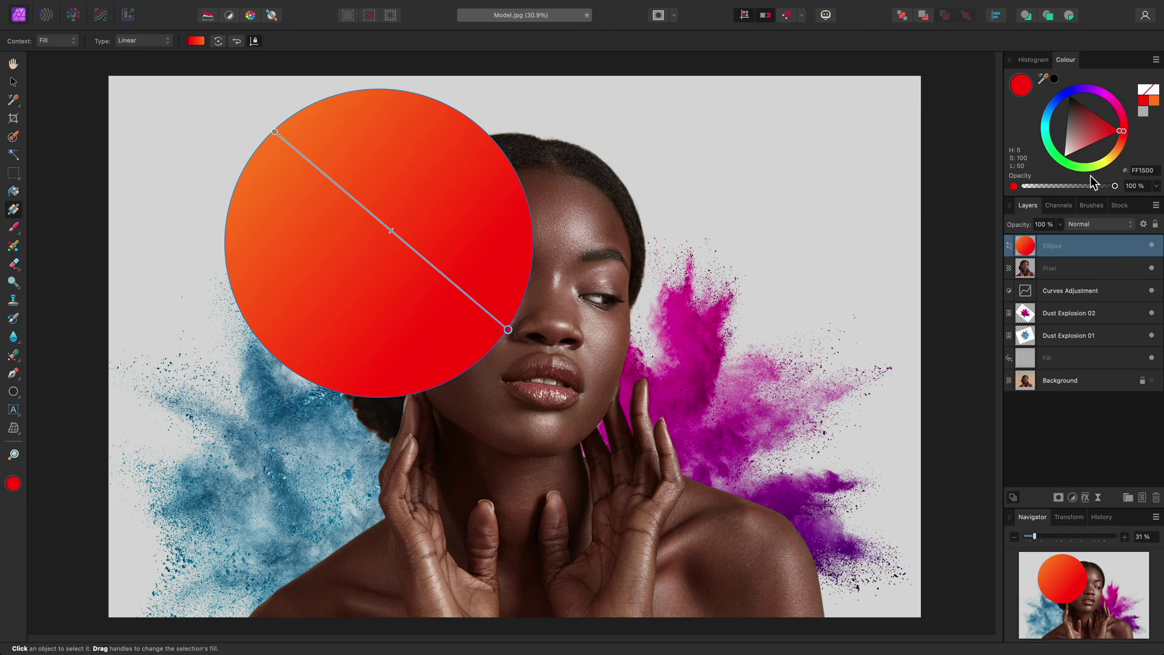
Set the gradient circle's blend mode to Overlay and hide its selection outline.
{"action": "left_click", "coordinate": [1096, 224]}
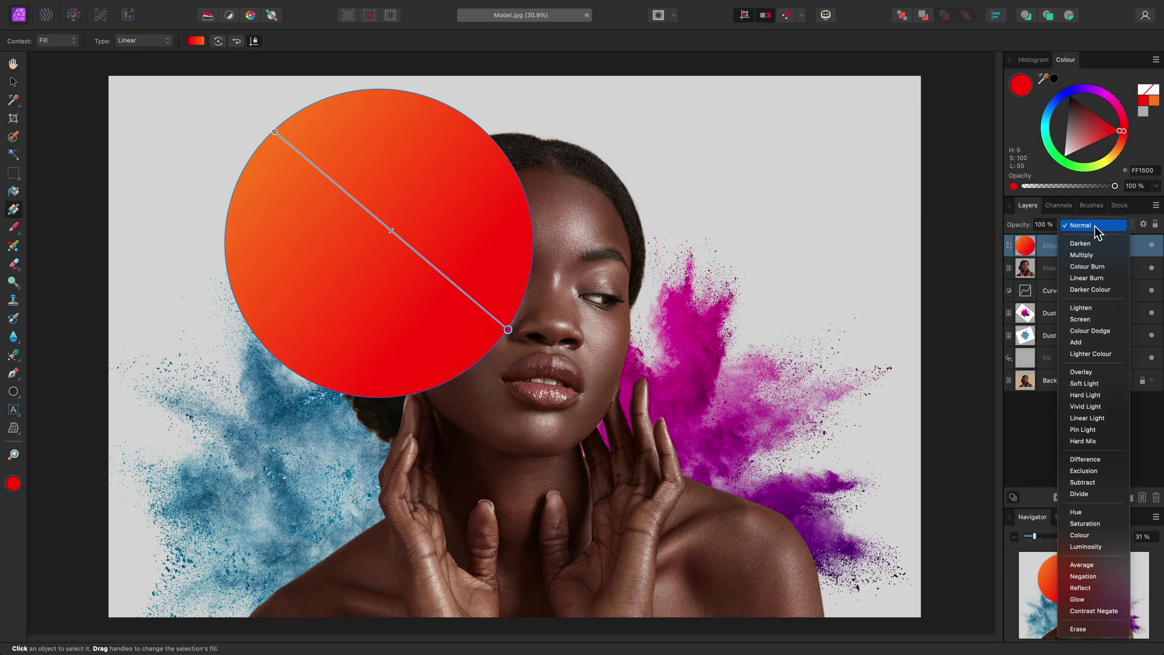
{"action": "left_click", "coordinate": [1088, 371]}
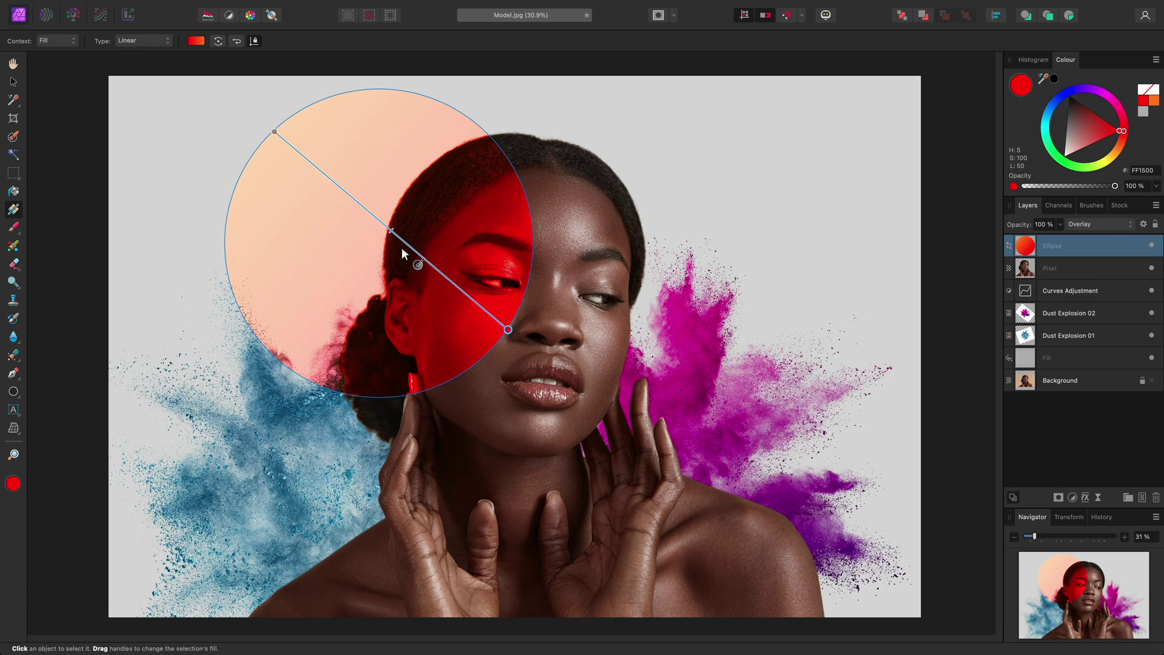
{"action": "key", "text": "h"}
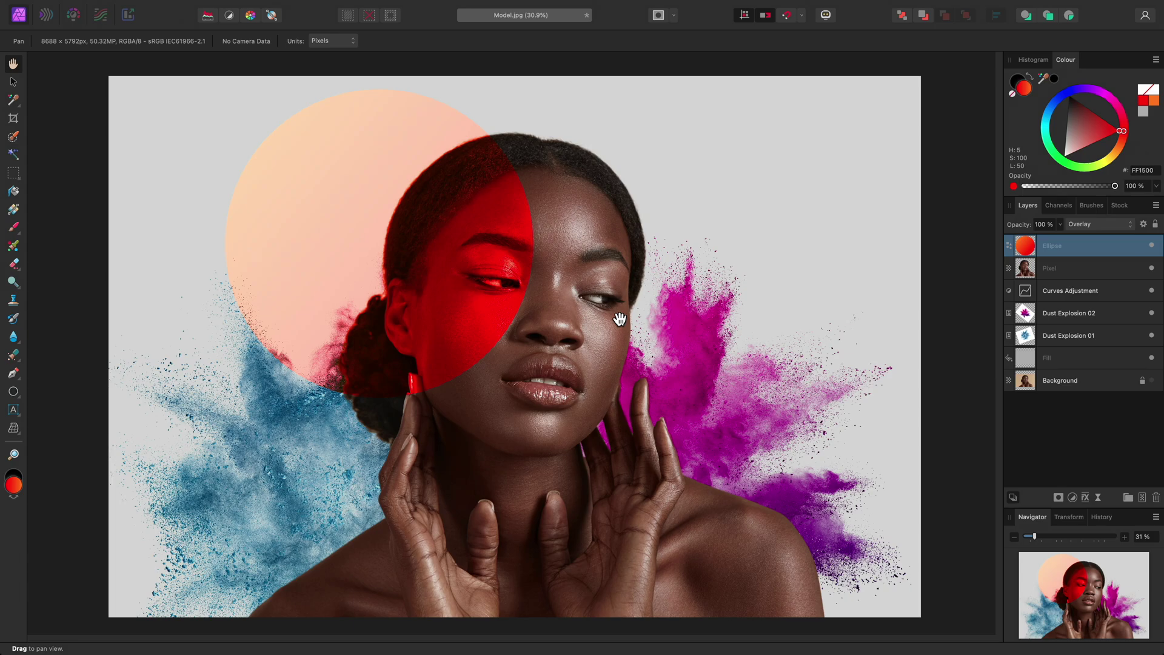
Duplicate the gradient circle onto the magenta dust by the model's shoulder and move the copy below her Pixel layer.
{"action": "key", "text": "super+j"}
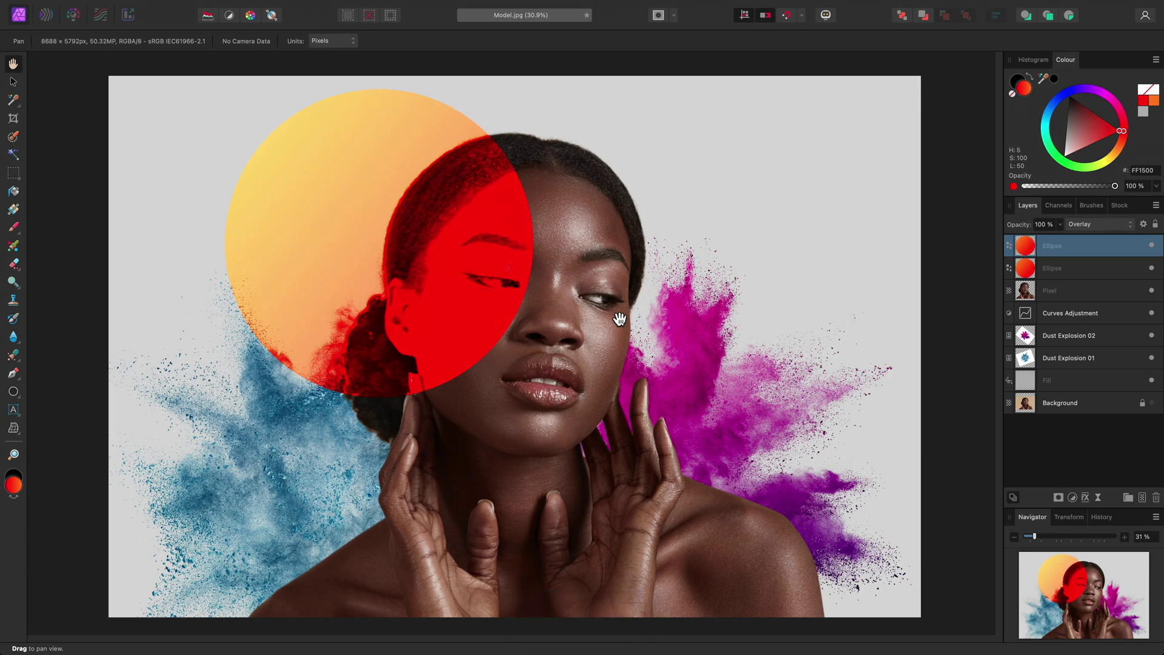
{"action": "key", "text": "v"}
{"action": "left_click_drag", "start_coordinate": [397, 237], "coordinate": [717, 484]}
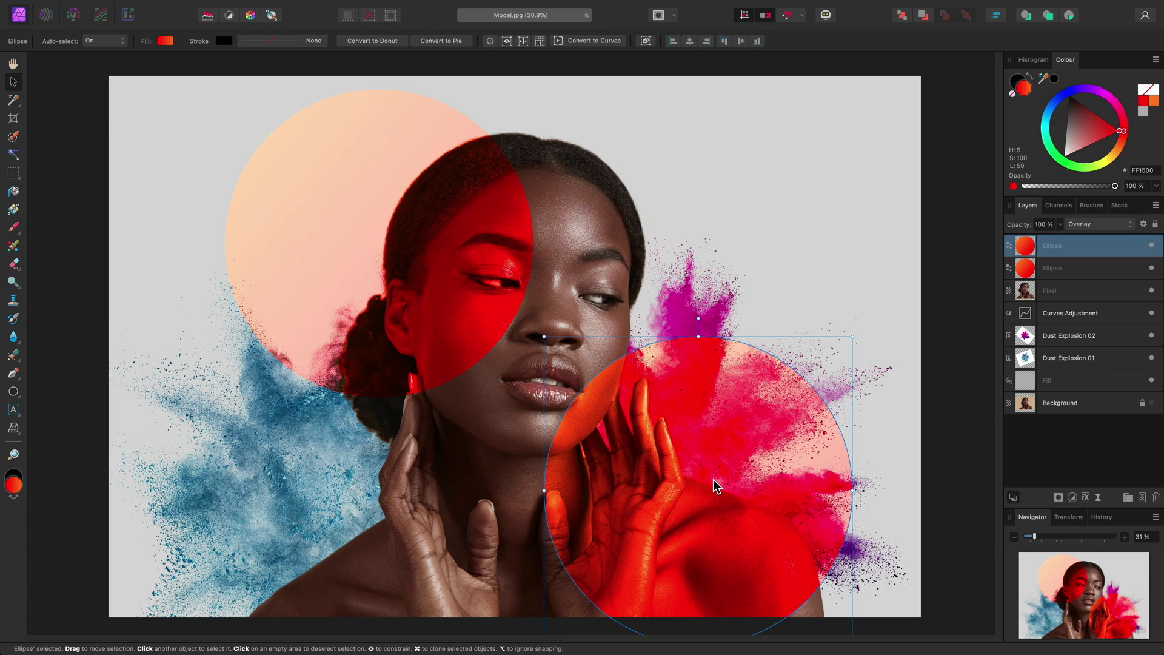
{"action": "key", "text": "super"}
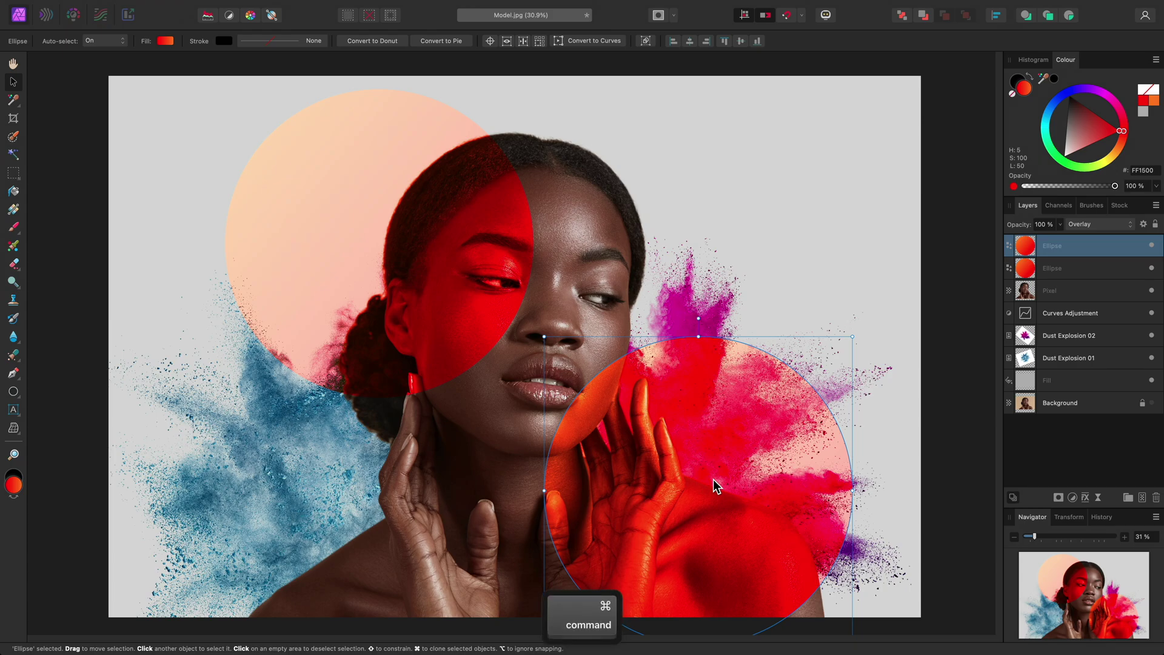
{"action": "key", "text": "super+bracketleft"}
{"action": "key", "text": "super+bracketleft"}
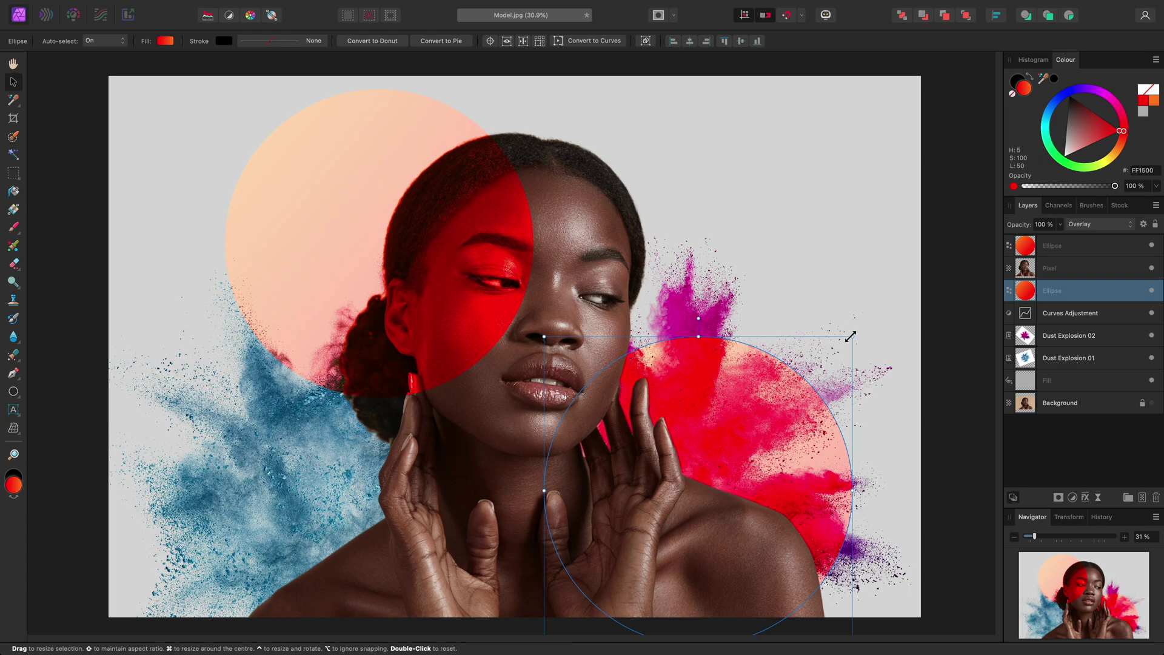
Shrink the circle behind the model's shoulder proportionally around its centre and set its blend mode to Screen.
{"action": "left_click_drag", "start_coordinate": [851, 336], "coordinate": [863, 375]}
{"action": "key", "text": "shift"}
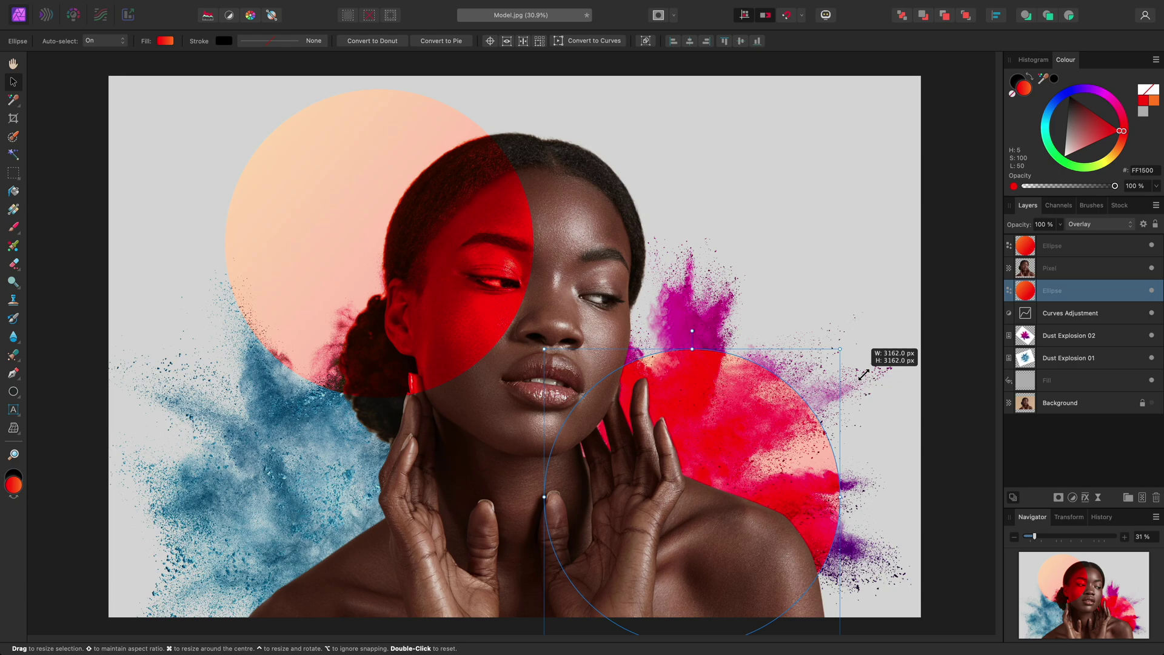
{"action": "left_click_drag", "start_coordinate": [864, 375], "coordinate": [855, 412]}
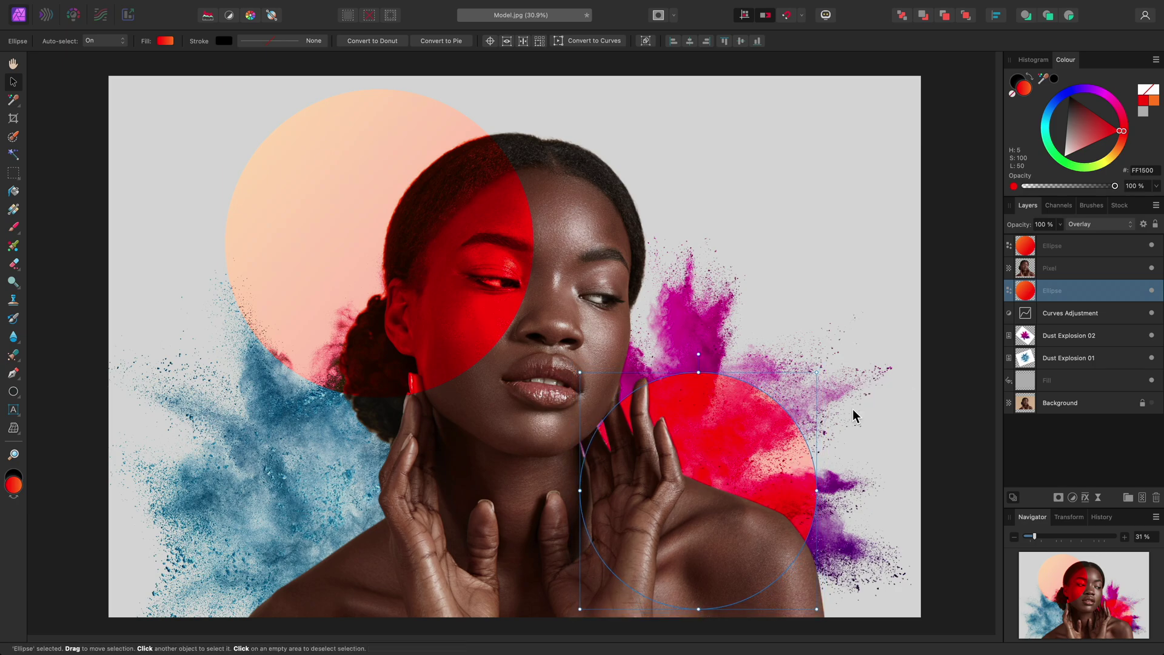
{"action": "left_click", "coordinate": [1092, 226]}
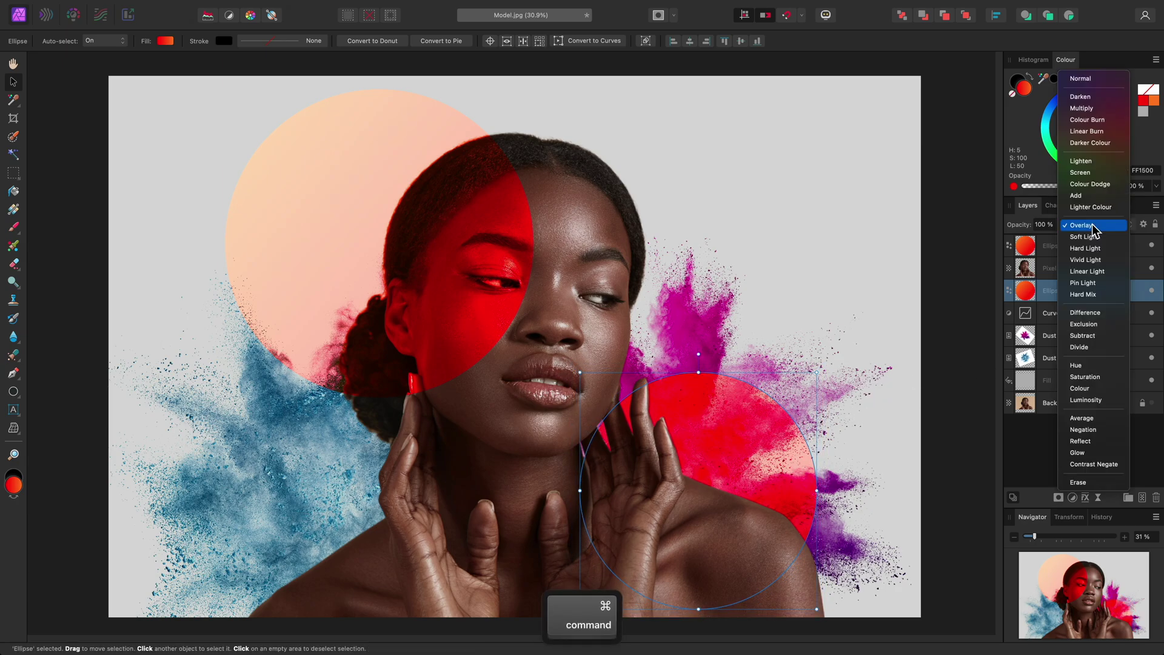
{"action": "left_click", "coordinate": [1087, 173]}
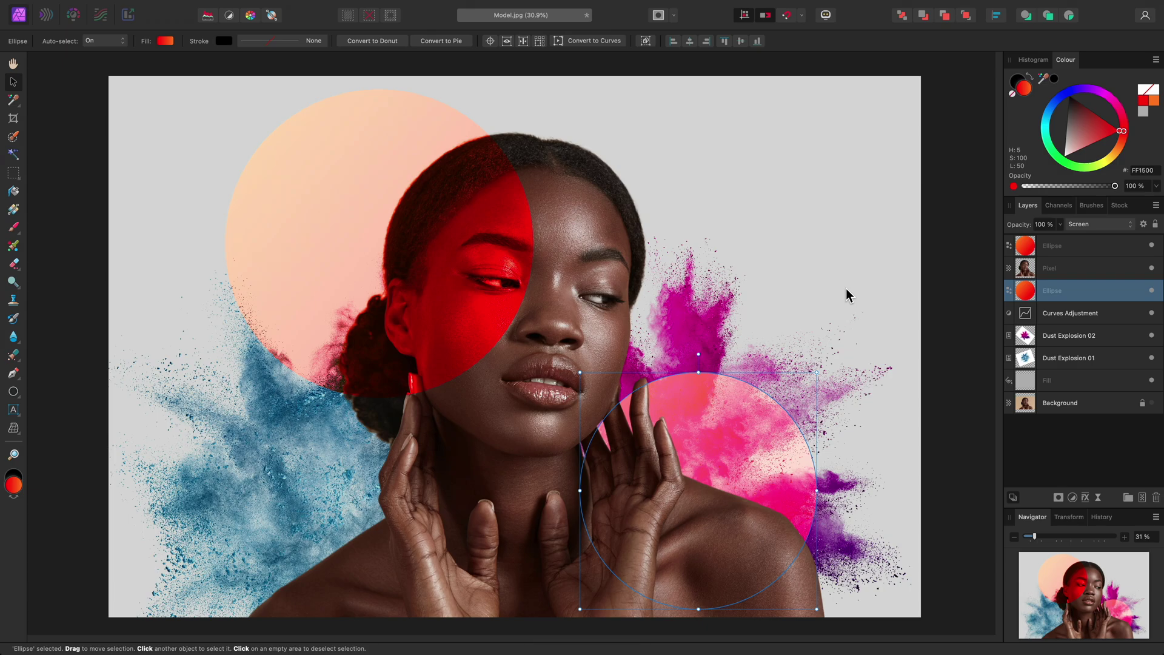
Add a Black & White adjustment above the model's Pixel layer and nest it inside that layer so it affects only her.
{"action": "left_click", "coordinate": [1068, 273]}
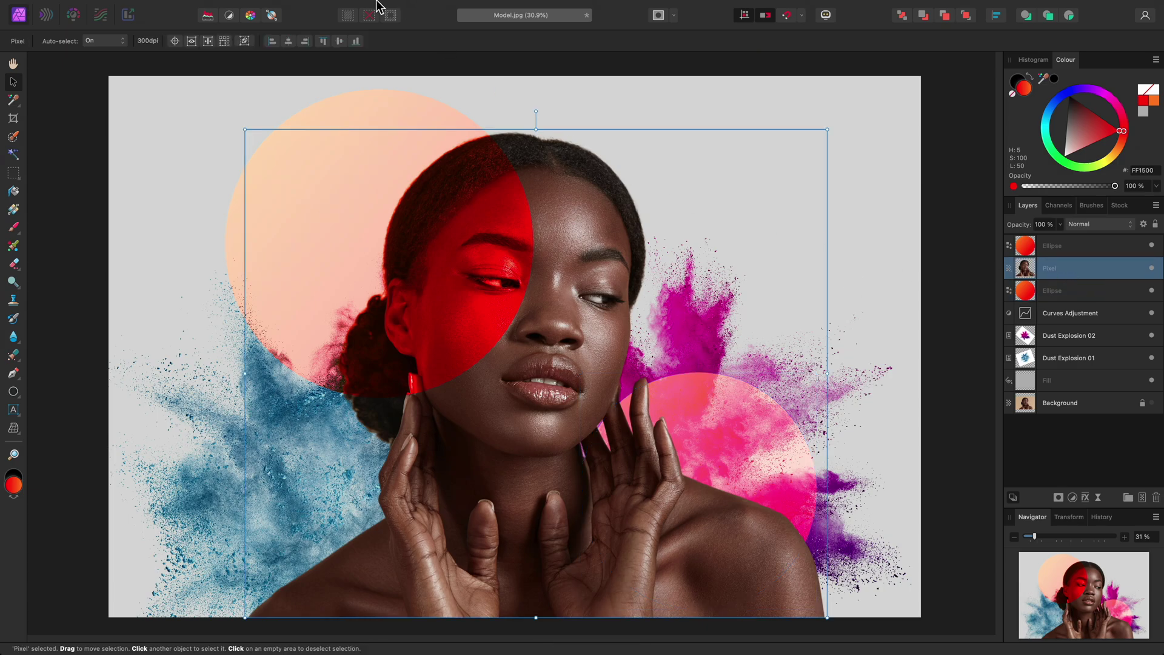
{"action": "left_click", "coordinate": [266, 6]}
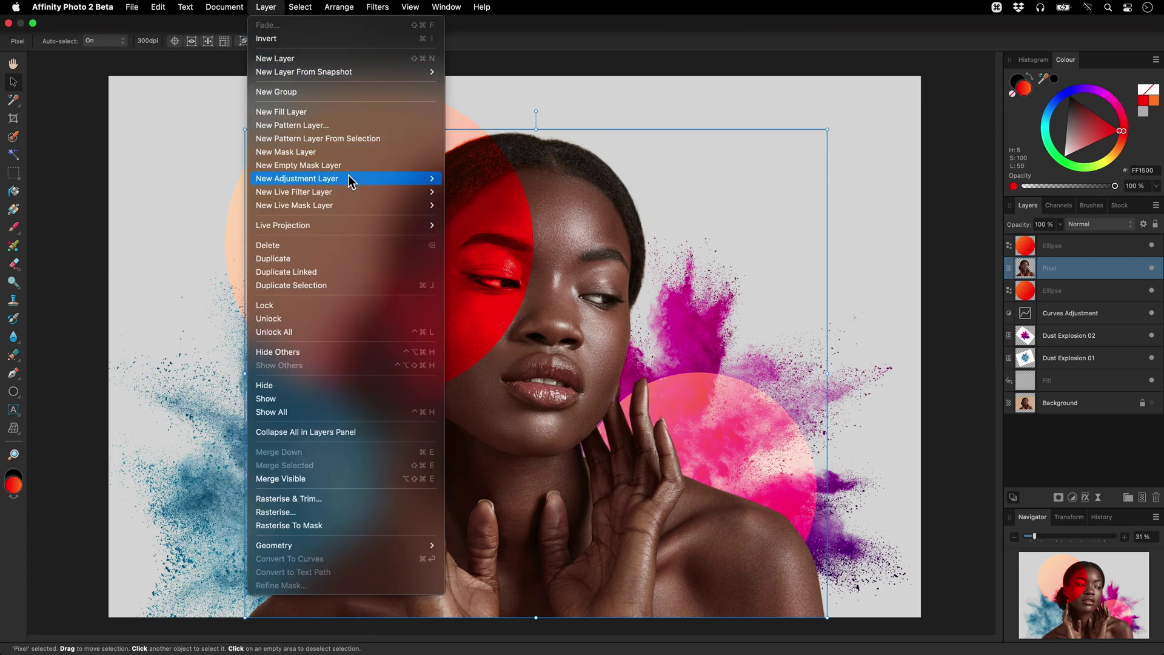
{"action": "mouse_move", "coordinate": [349, 177]}
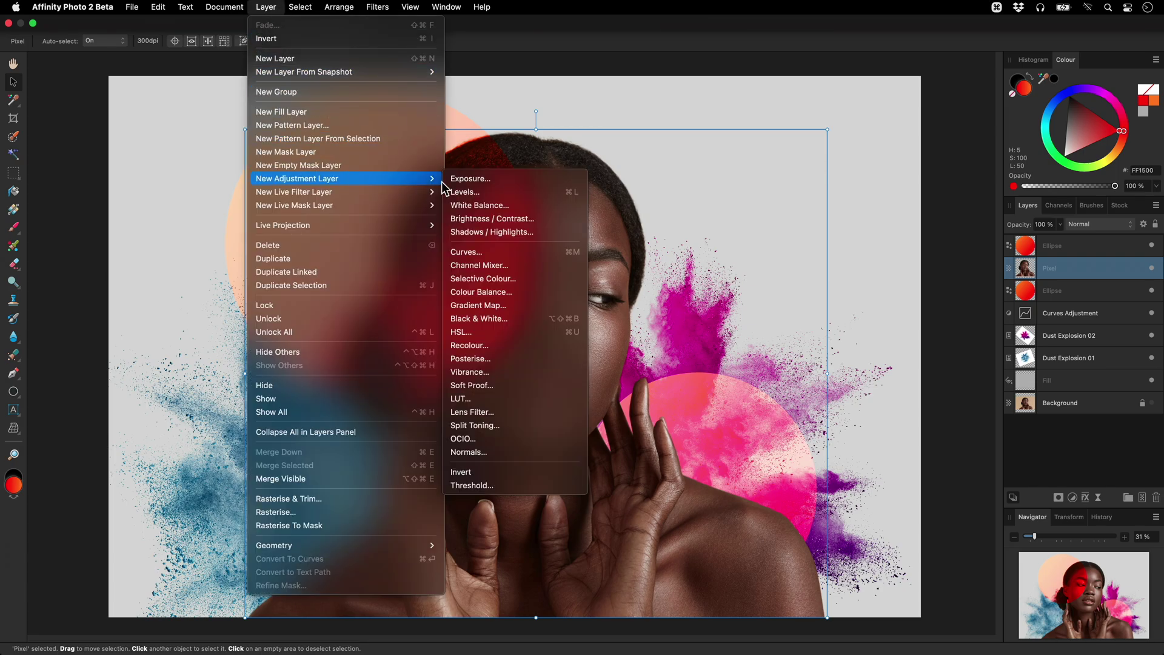
{"action": "left_click", "coordinate": [535, 316]}
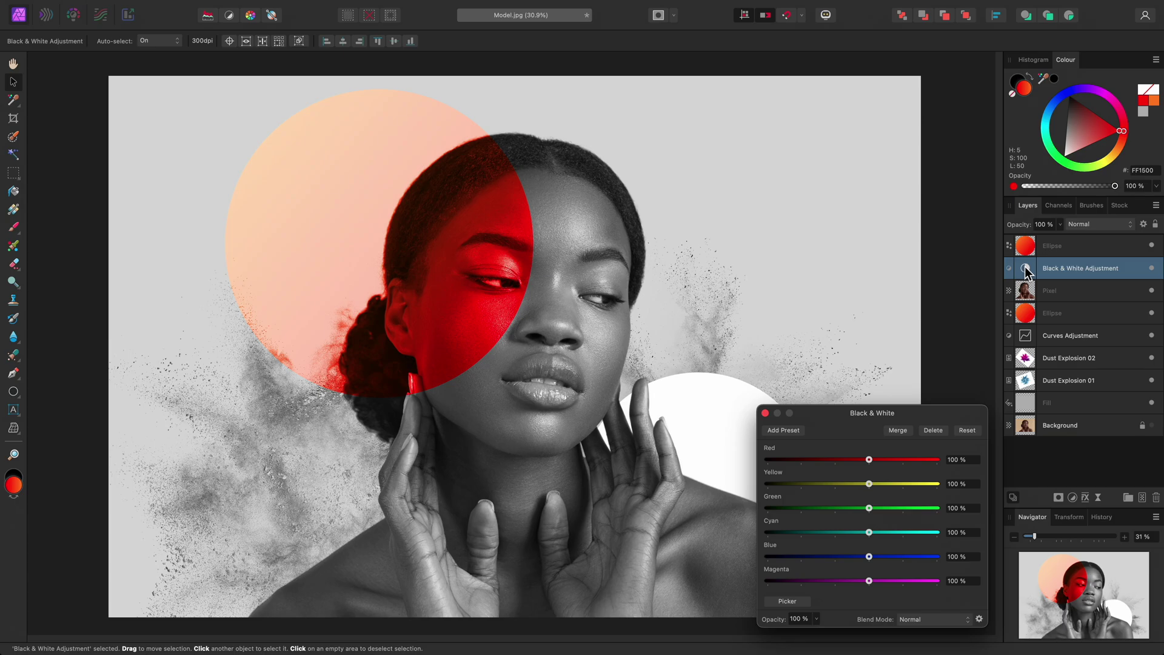
{"action": "left_click_drag", "start_coordinate": [1025, 271], "coordinate": [1072, 294]}
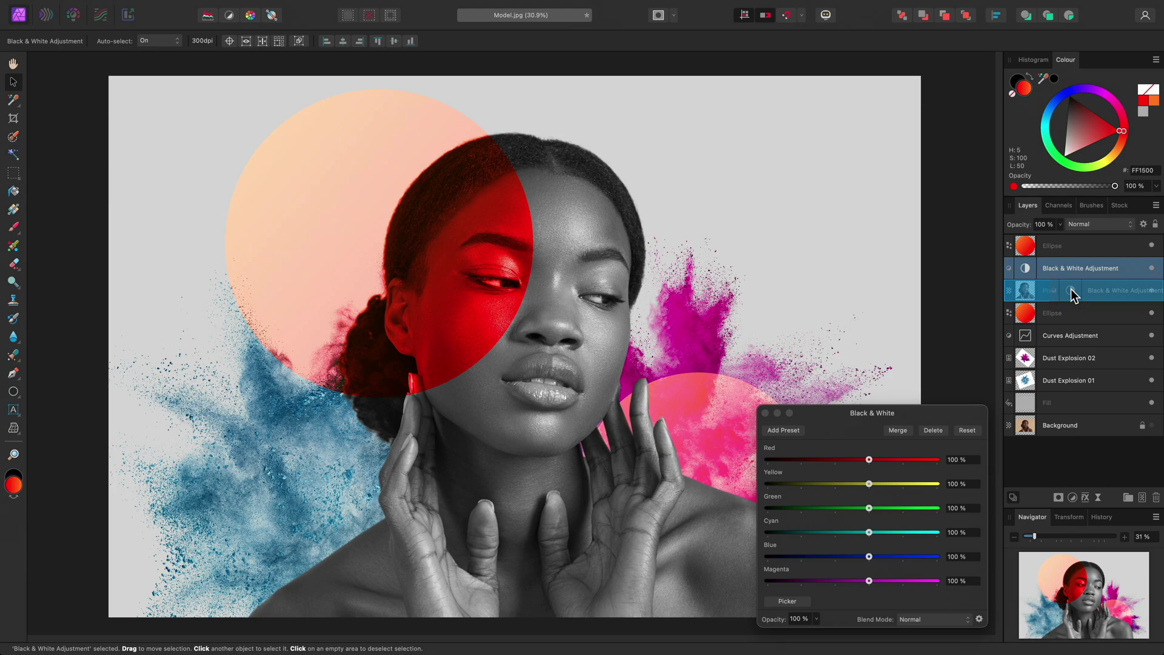
Finish nesting the Black & White adjustment inside the model's Pixel layer and set its Red value to 0%.
{"action": "left_click_drag", "start_coordinate": [1071, 288], "coordinate": [1071, 289]}
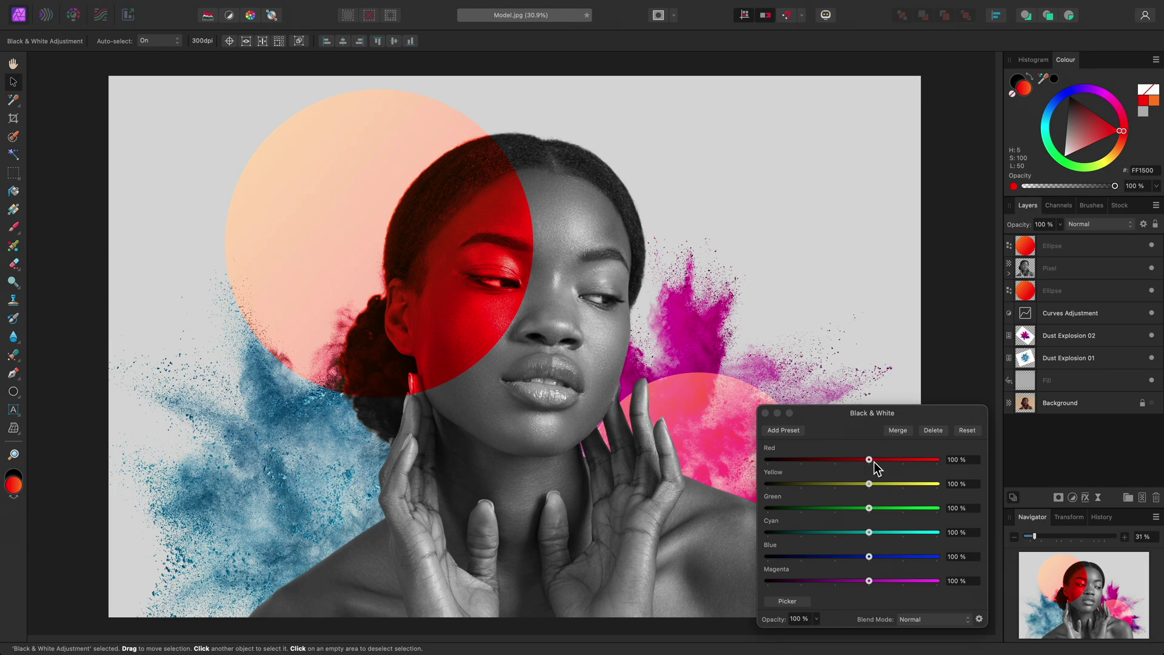
{"action": "left_click_drag", "start_coordinate": [870, 461], "coordinate": [835, 459]}
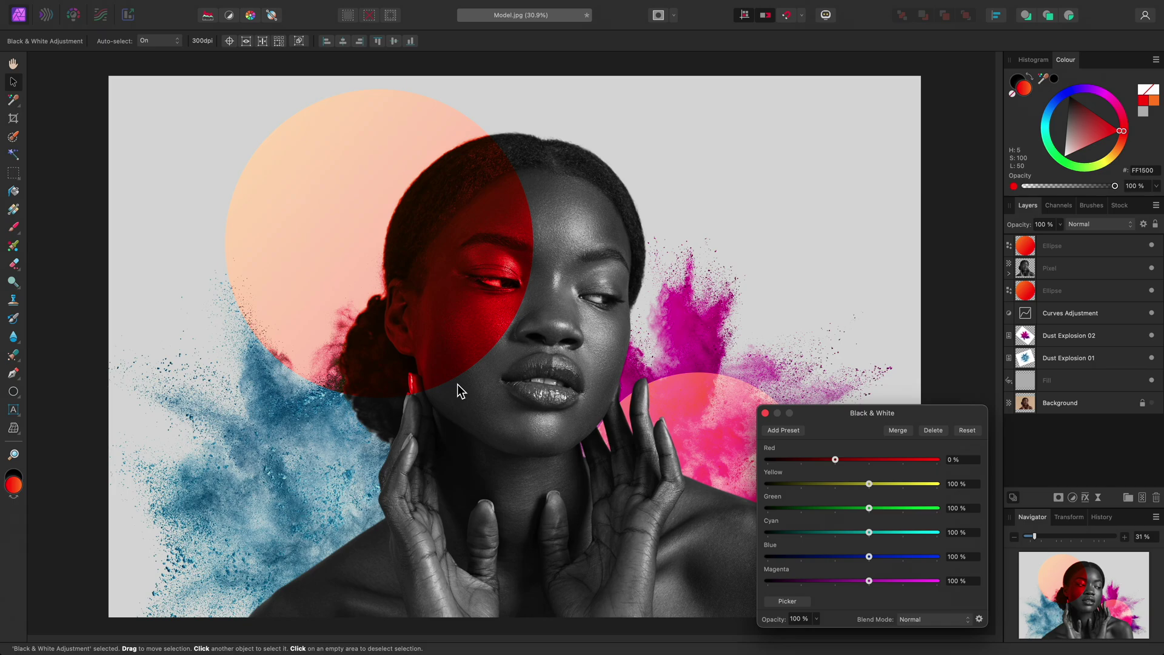
{"action": "left_click", "coordinate": [766, 413]}
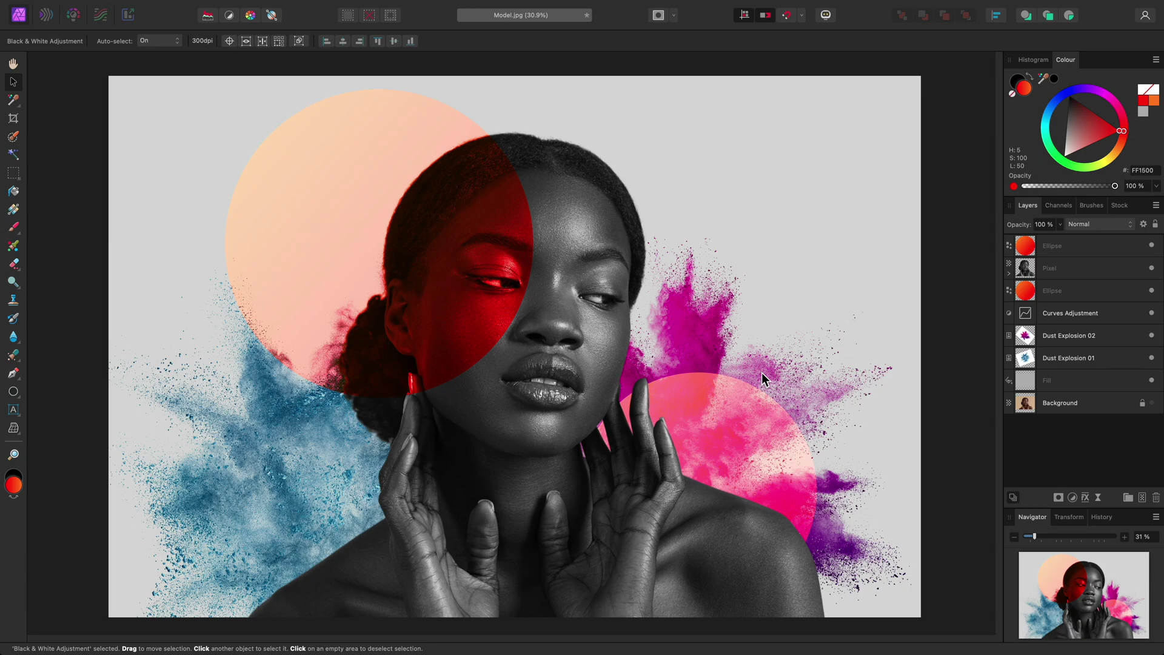
Add a live High Pass sharpening filter to the model's Pixel layer with a 100 px radius.
{"action": "left_click", "coordinate": [1072, 270]}
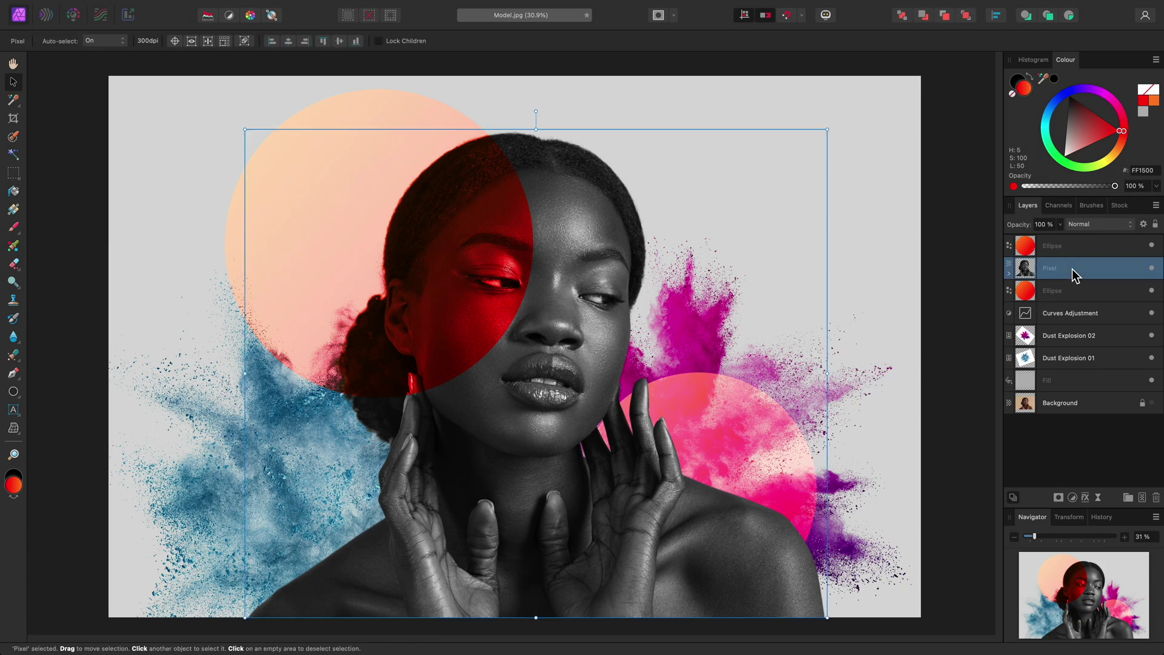
{"action": "mouse_move", "coordinate": [340, 1]}
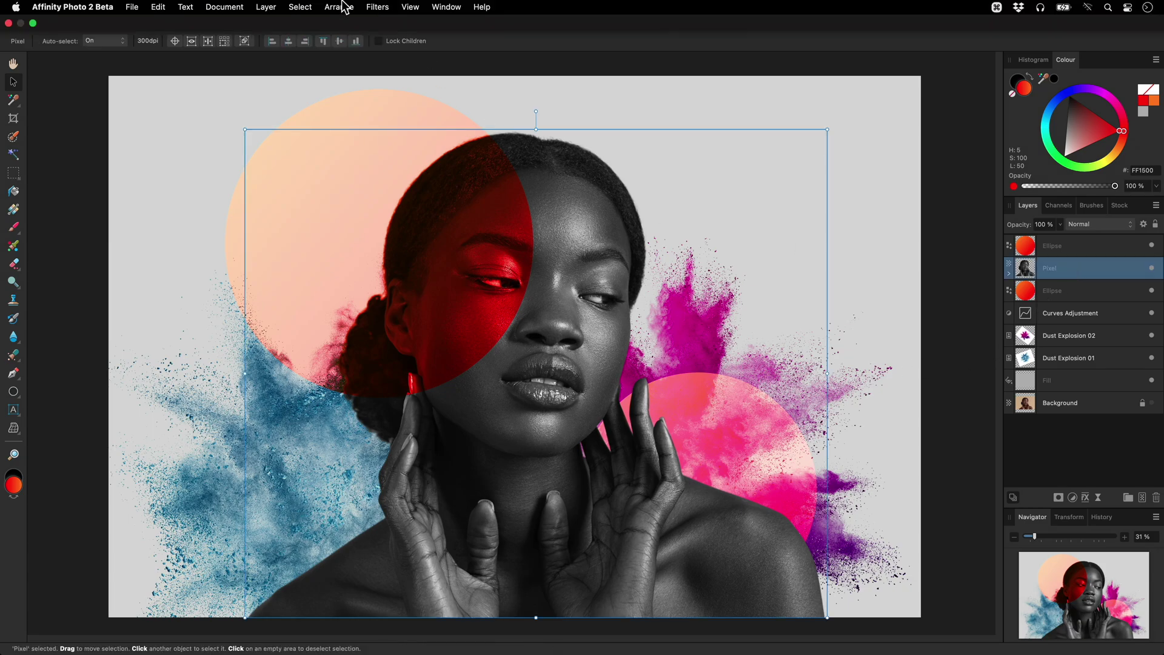
{"action": "left_click", "coordinate": [267, 7]}
{"action": "mouse_move", "coordinate": [362, 191]}
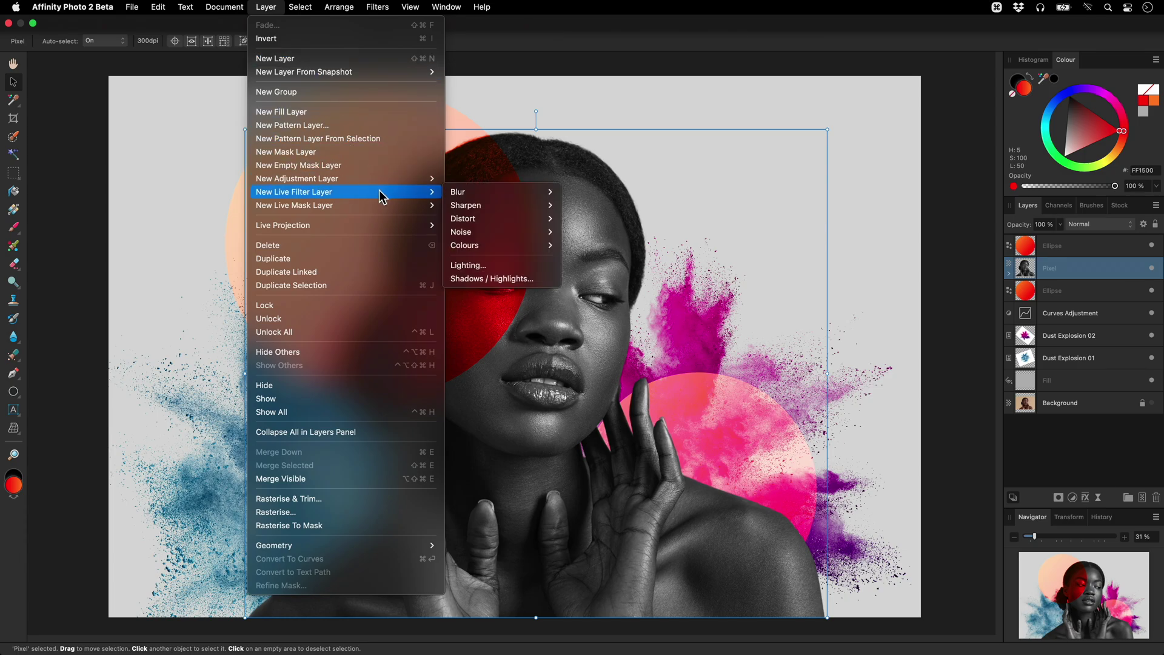
{"action": "mouse_move", "coordinate": [498, 204]}
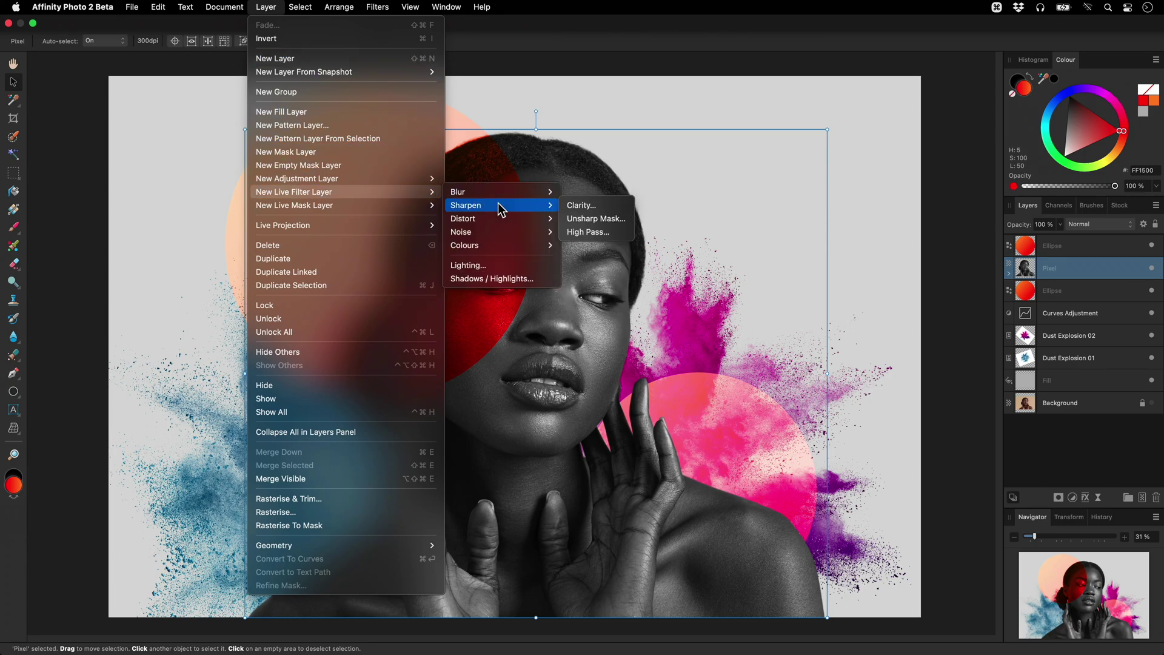
{"action": "left_click", "coordinate": [610, 233]}
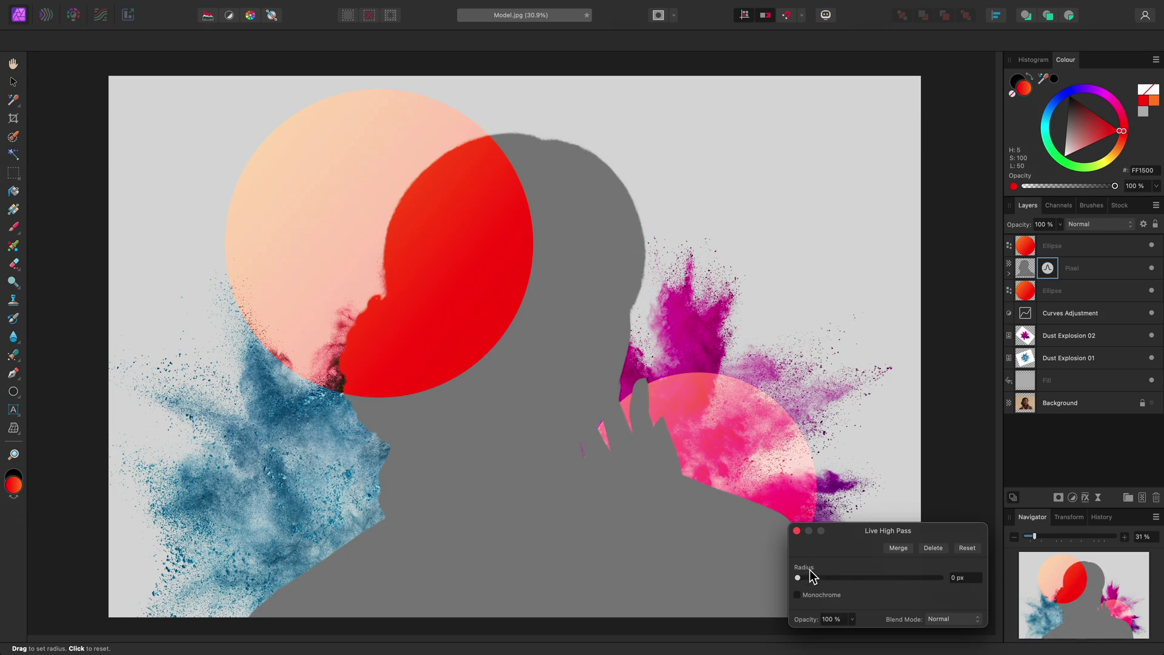
{"action": "left_click_drag", "start_coordinate": [807, 577], "coordinate": [952, 585]}
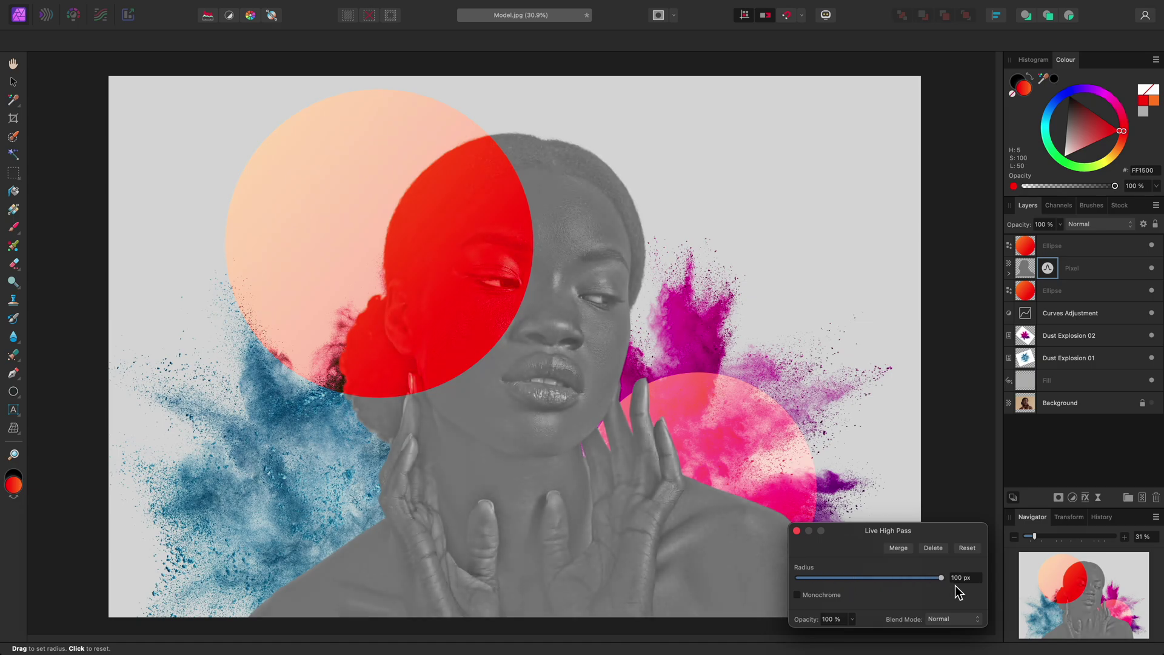
Set the High Pass filter's blend mode to Overlay and close its settings.
{"action": "left_click", "coordinate": [956, 617]}
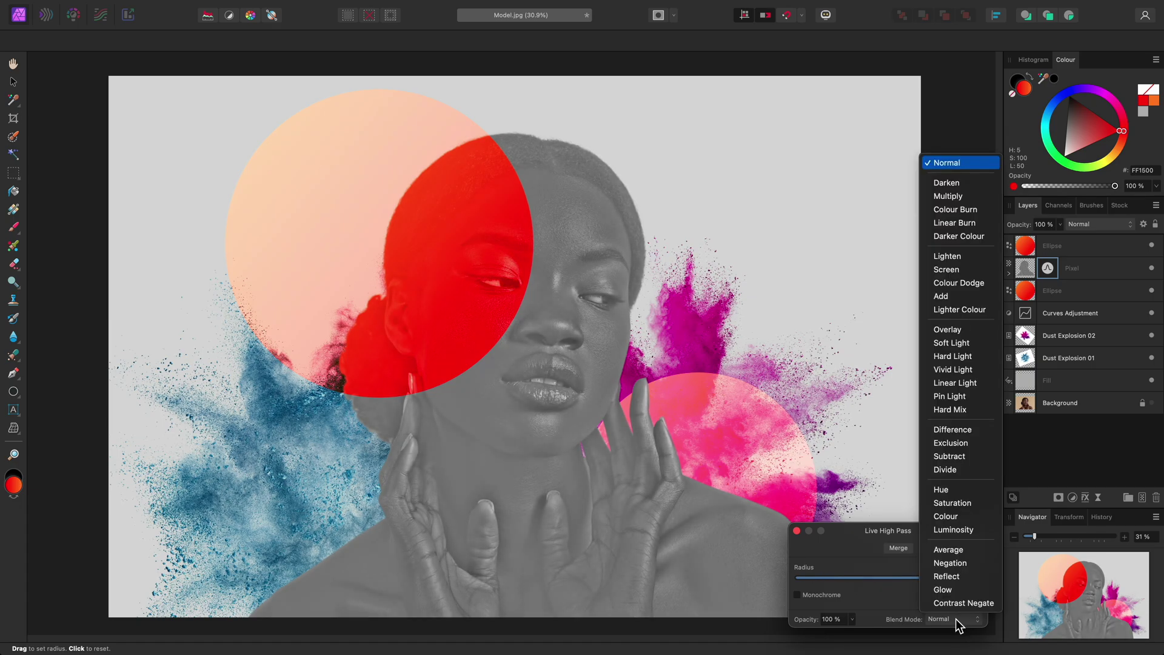
{"action": "left_click", "coordinate": [959, 588]}
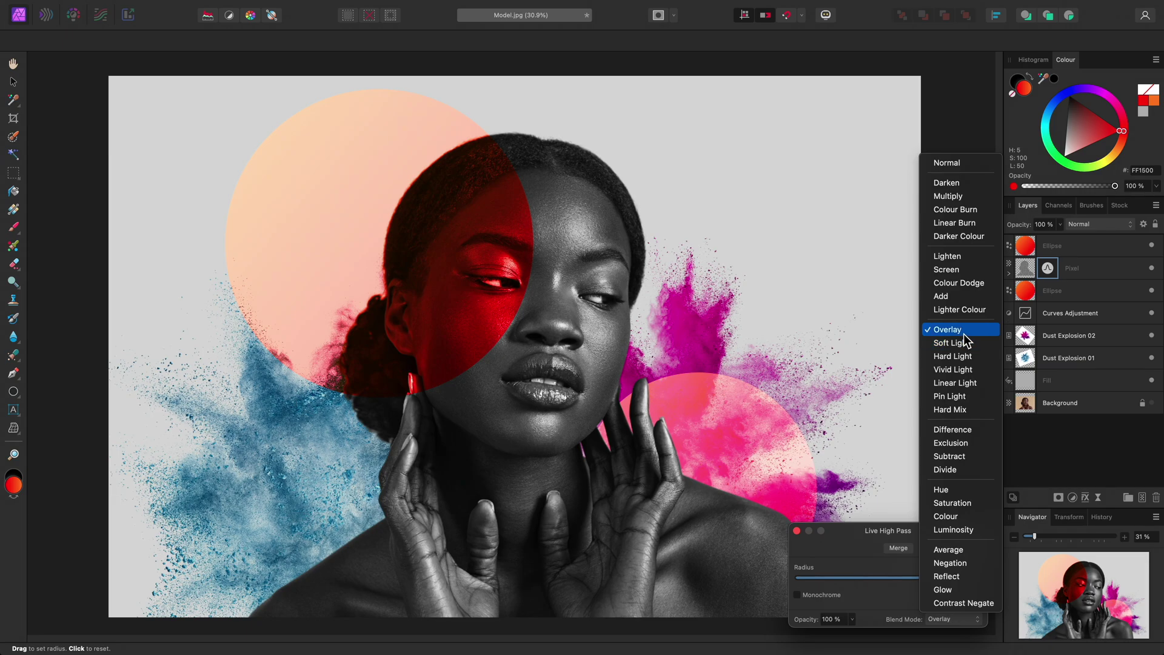
{"action": "left_click", "coordinate": [963, 336]}
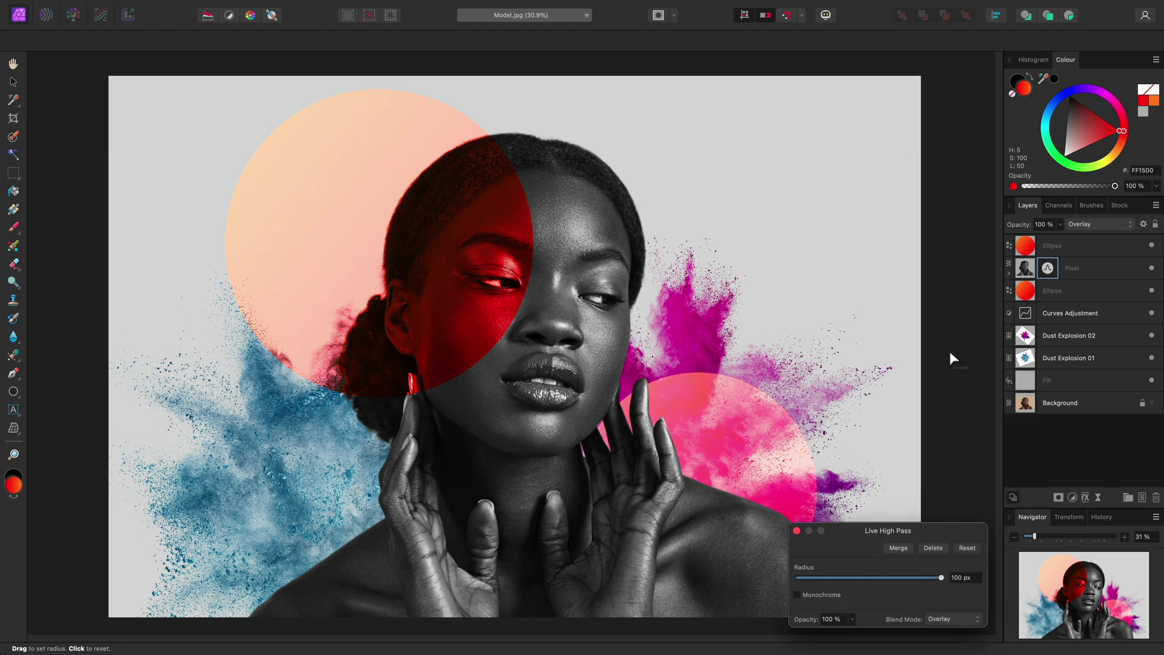
{"action": "left_click", "coordinate": [796, 531]}
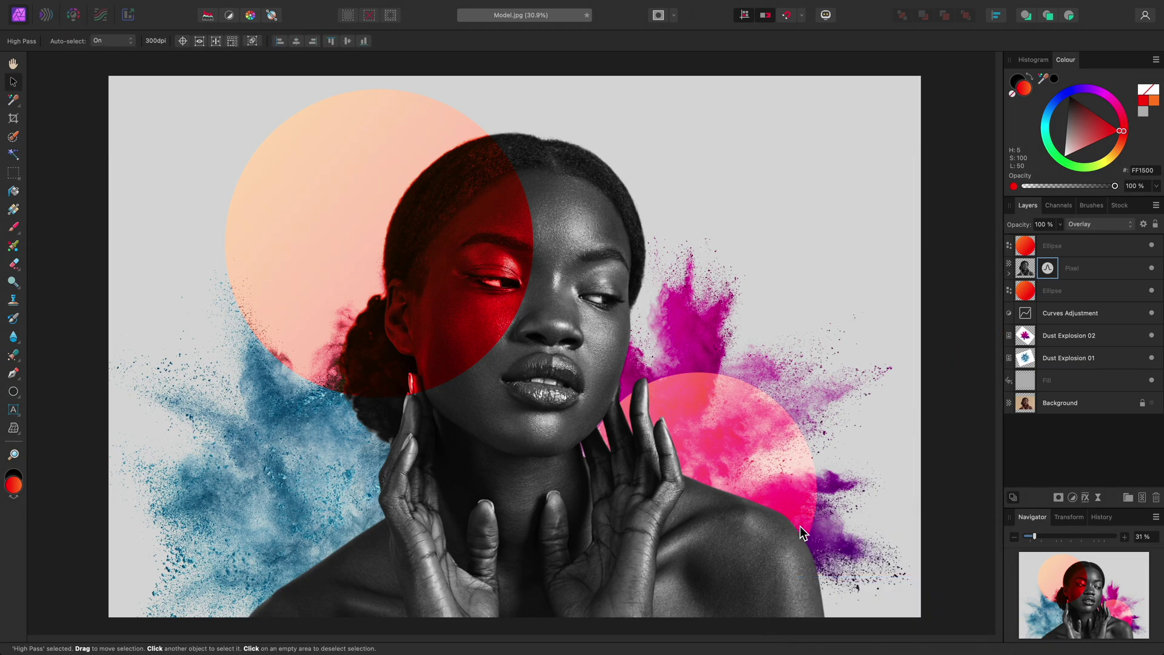
Expand the model's Pixel layer and review the blend mode options of the nested High Pass filter, keeping Overlay.
{"action": "left_click", "coordinate": [1009, 273]}
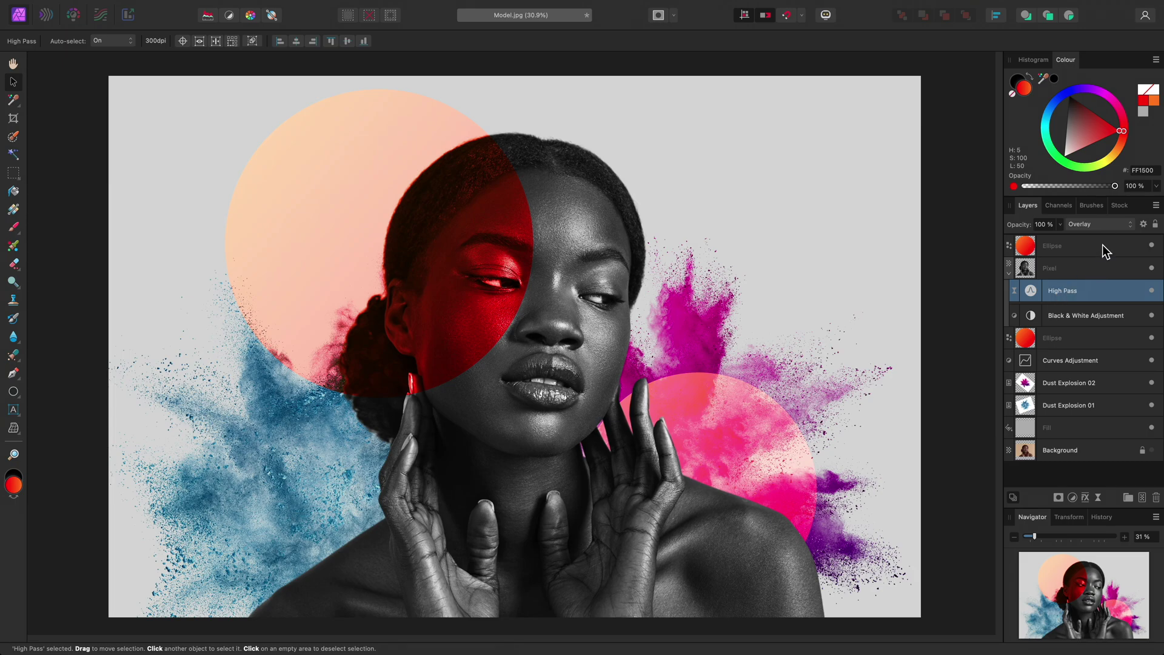
{"action": "left_click", "coordinate": [1103, 224]}
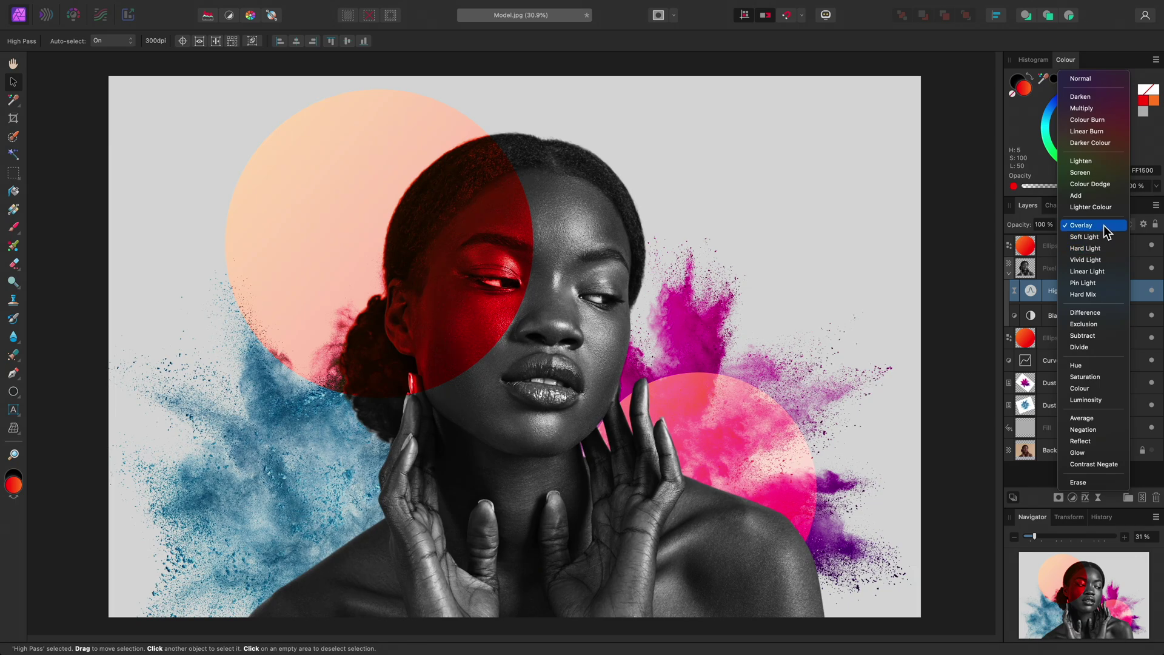
{"action": "left_click", "coordinate": [1104, 226]}
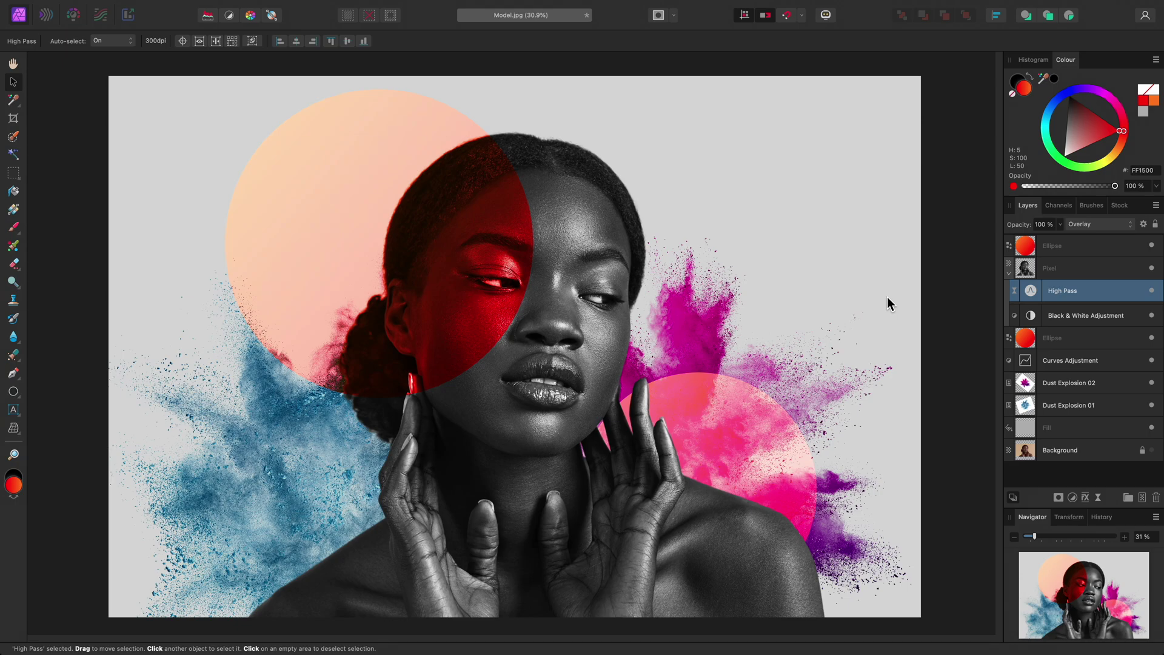
Lower the opacity of the Black & White adjustment nested in the model's layer to 50%.
{"action": "left_click", "coordinate": [1065, 315]}
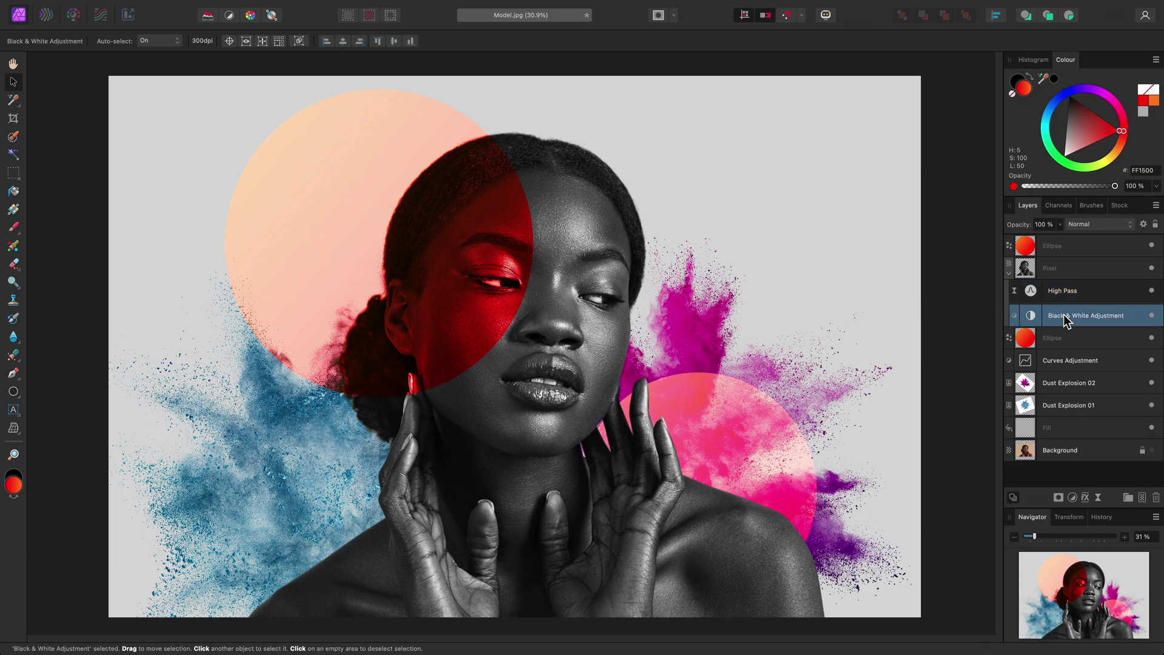
{"action": "left_click", "coordinate": [1060, 224]}
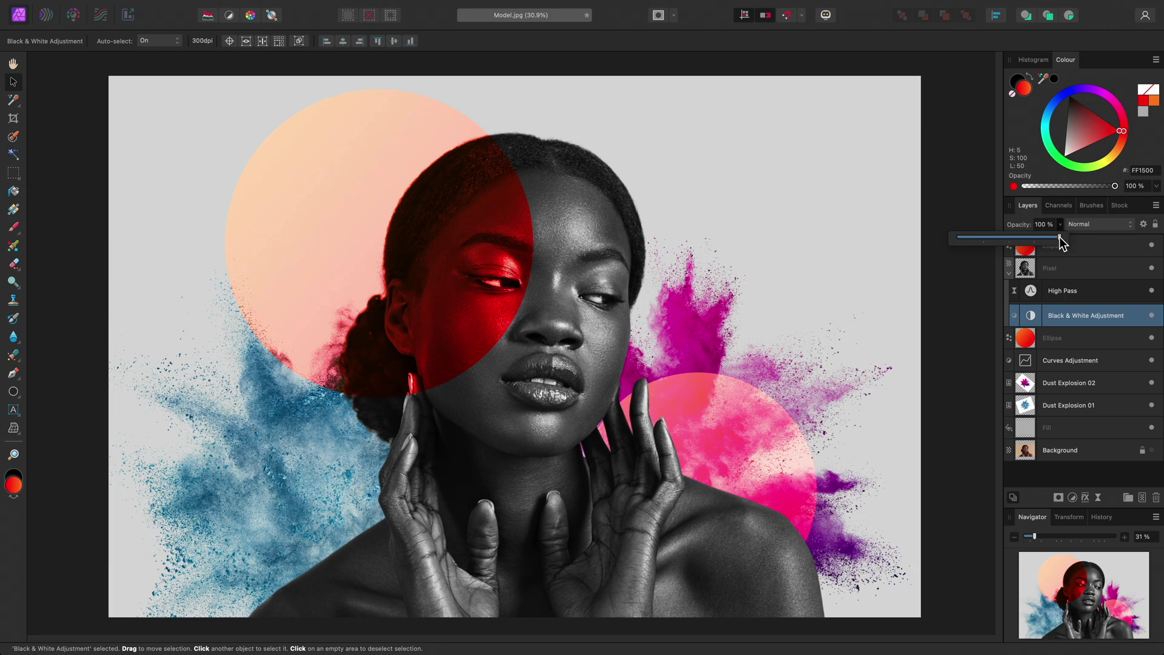
{"action": "mouse_move", "coordinate": [1028, 239]}
{"action": "left_mouse_down"}
{"action": "mouse_move", "coordinate": [956, 239]}
{"action": "mouse_move", "coordinate": [1010, 245]}
{"action": "left_mouse_up"}
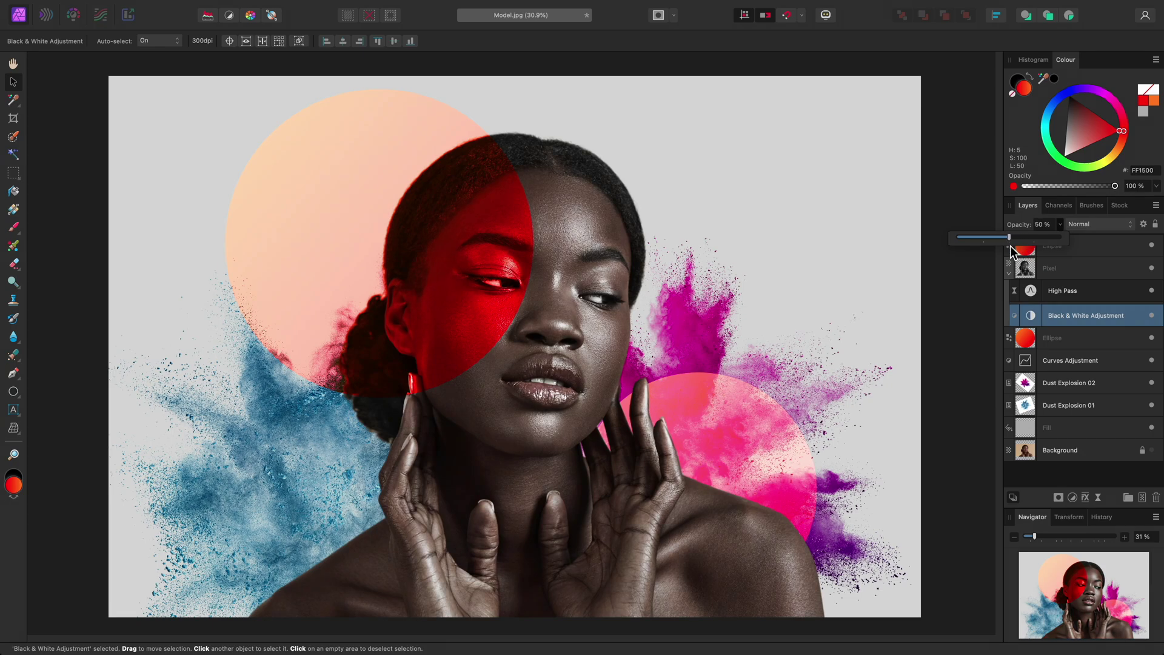